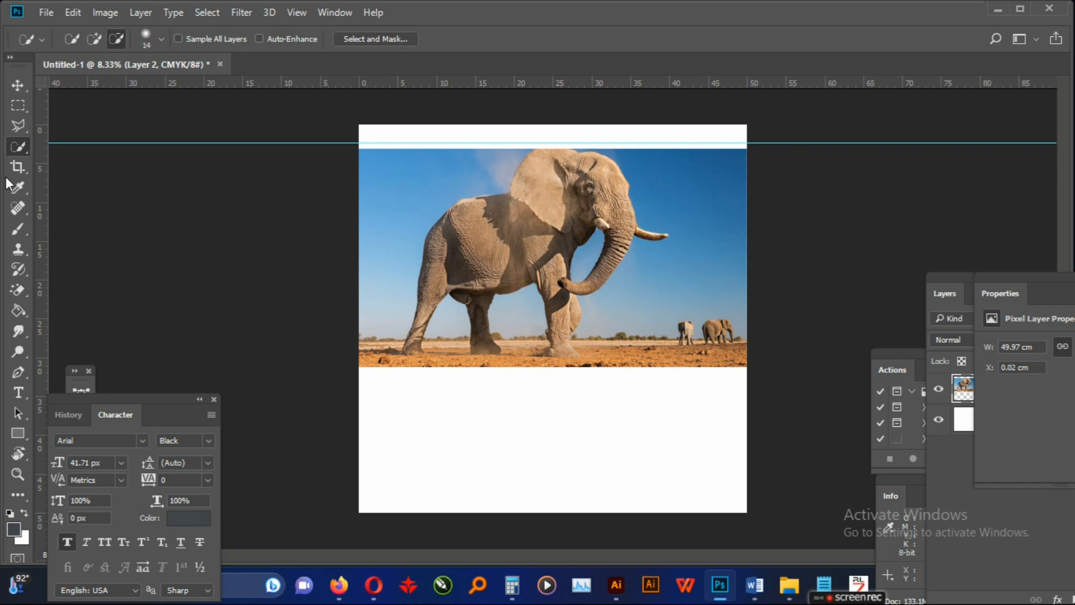
Select the blue sky on both sides of the elephant with the Quick Selection tool, delete it and clear the selection.
{"action": "right_click", "coordinate": [19, 149]}
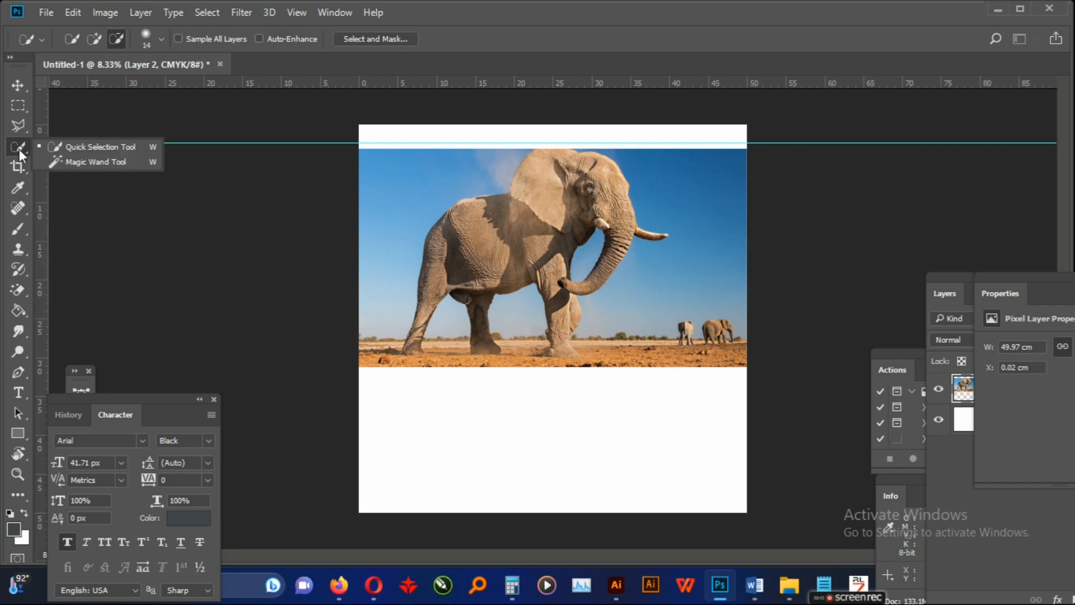
{"action": "left_click", "coordinate": [79, 152]}
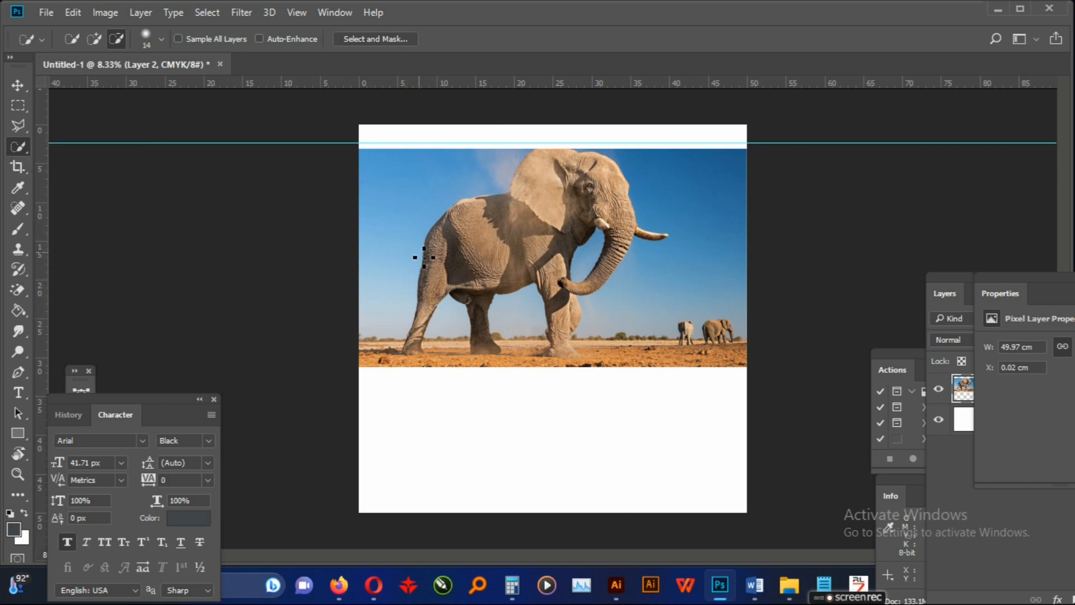
{"action": "left_click_drag", "start_coordinate": [419, 220], "coordinate": [424, 188]}
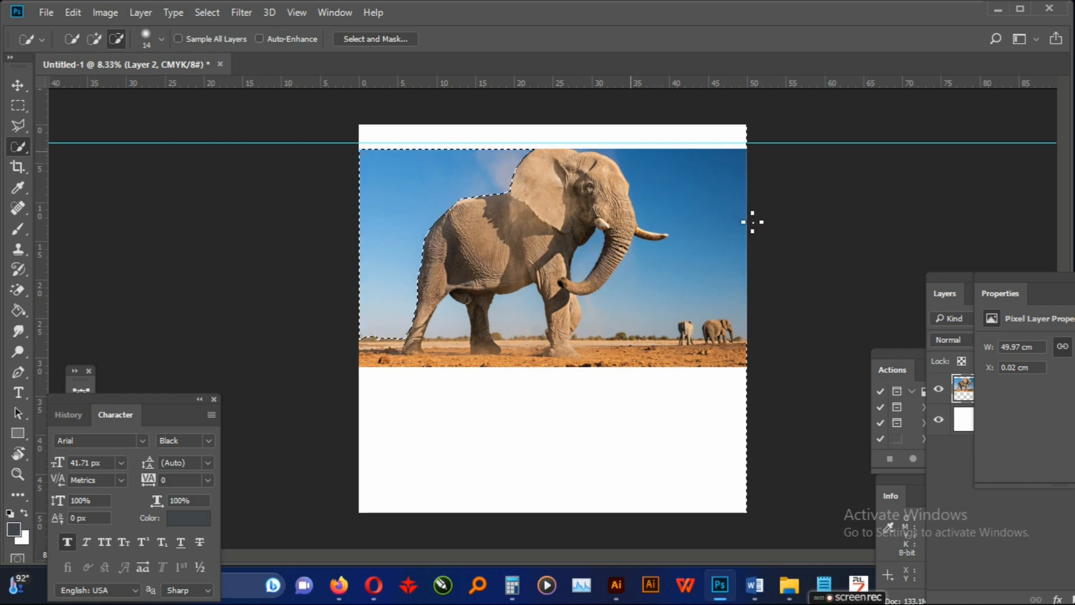
{"action": "left_click", "coordinate": [76, 42]}
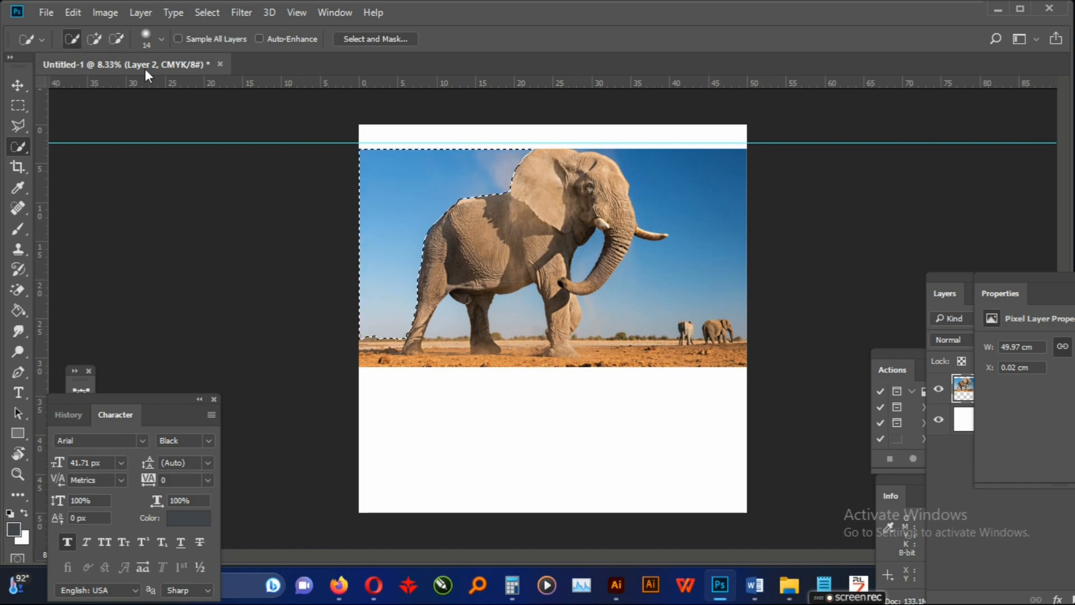
{"action": "left_click_drag", "start_coordinate": [654, 294], "coordinate": [699, 247]}
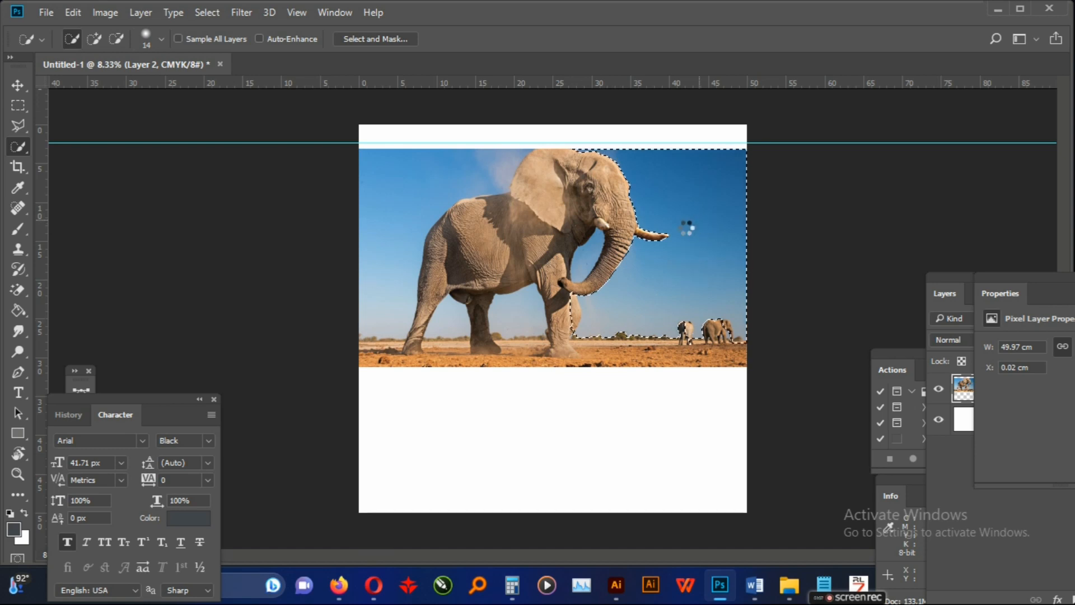
{"action": "left_click_drag", "start_coordinate": [480, 164], "coordinate": [422, 209]}
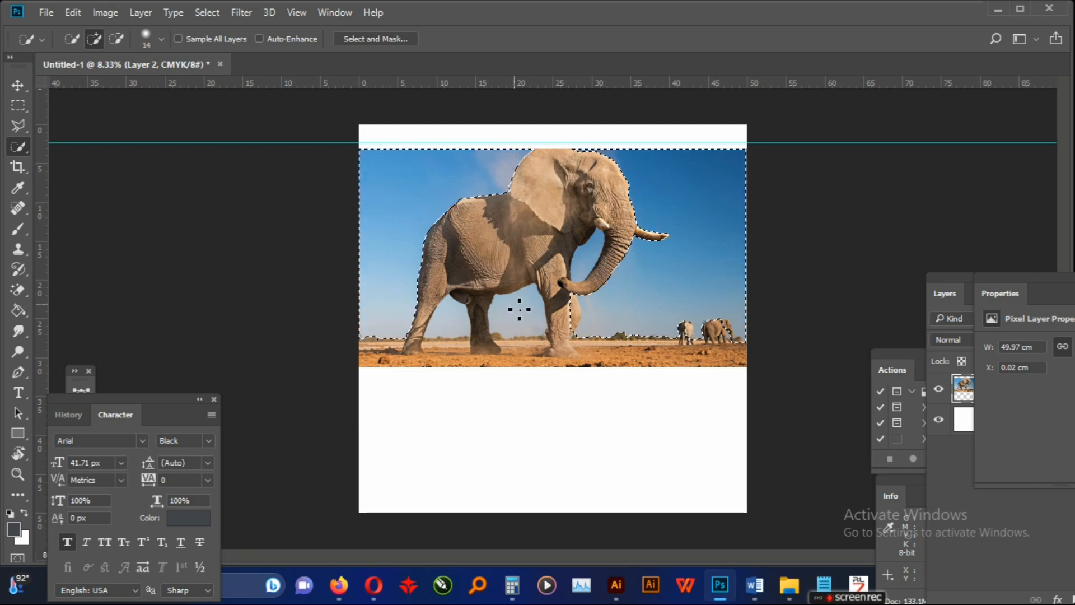
{"action": "key", "text": "Delete"}
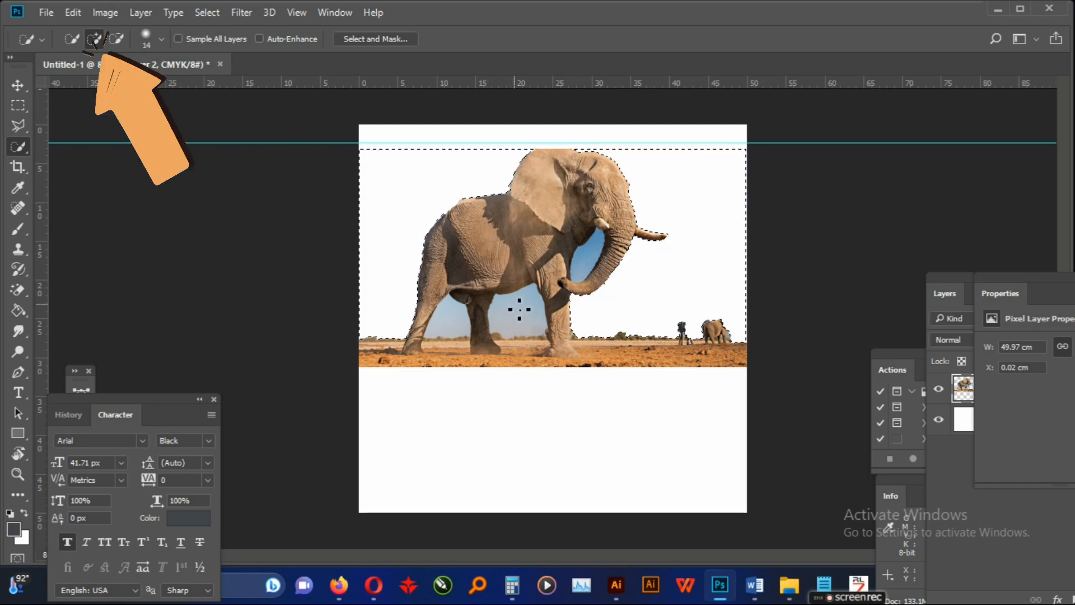
{"action": "left_click", "coordinate": [116, 40]}
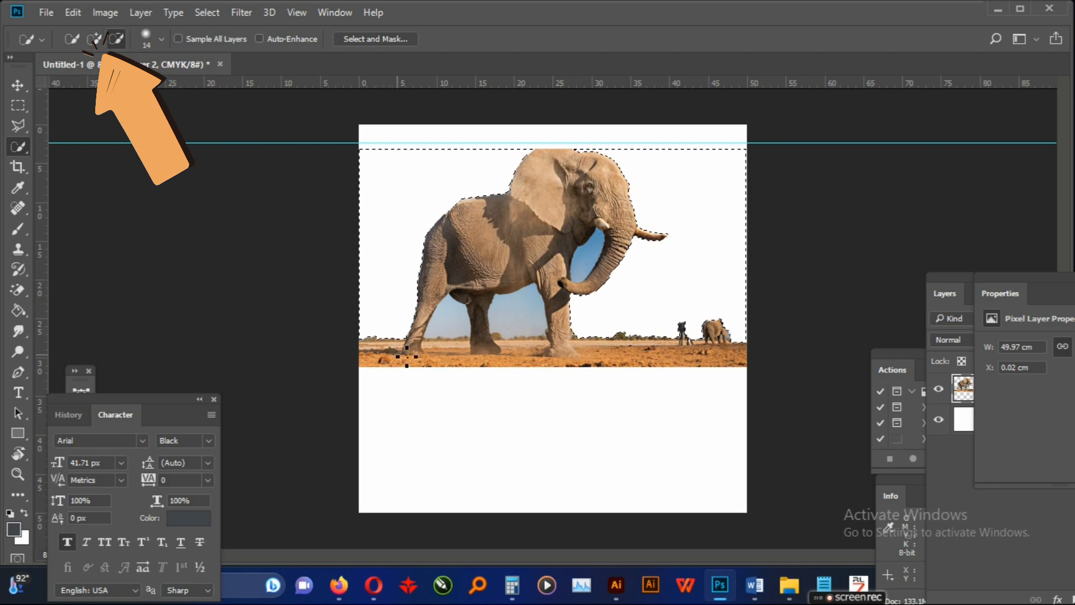
{"action": "key", "text": "ctrl+shift+i"}
{"action": "key", "text": "ctrl+d"}
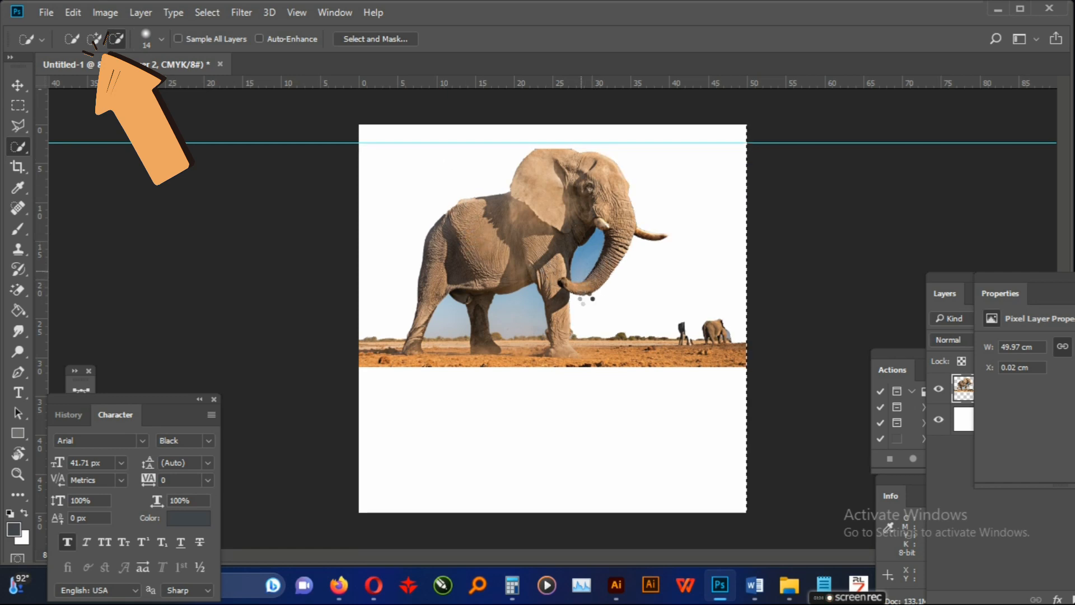
{"action": "key", "text": "ctrl+d"}
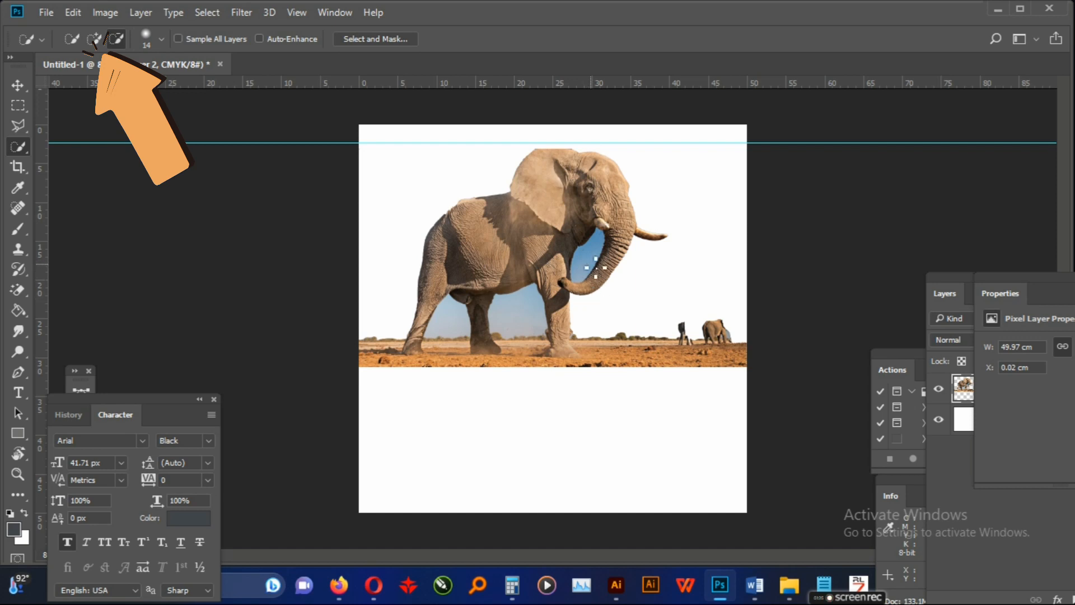
Select and delete the sky enclosed by the elephant's trunk and the sky patch beneath its belly.
{"action": "left_click_drag", "start_coordinate": [581, 265], "coordinate": [596, 244]}
{"action": "key", "text": "Delete"}
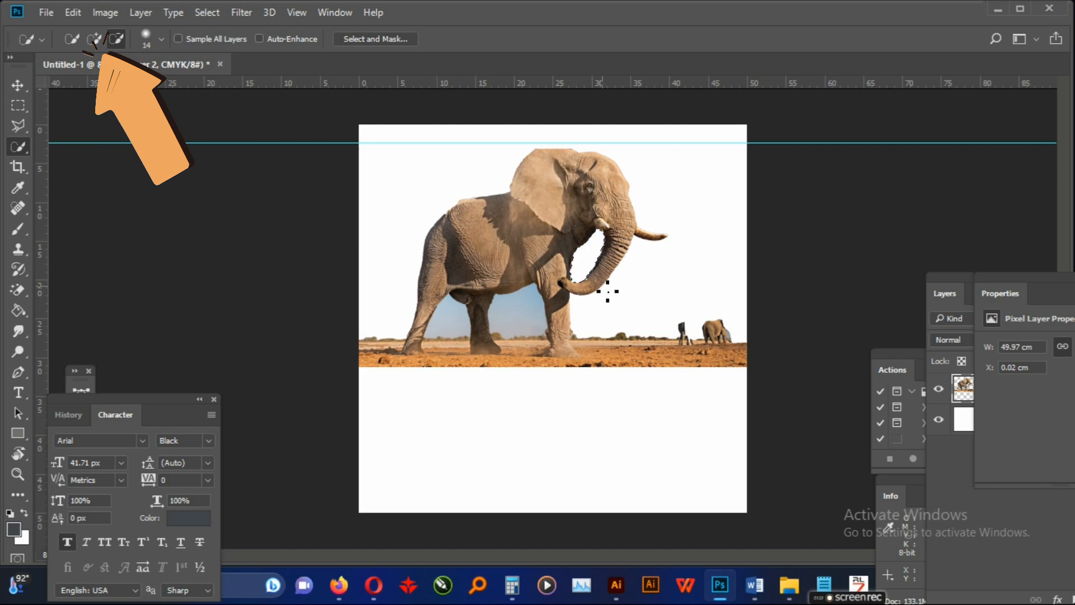
{"action": "key", "text": "ctrl+plus"}
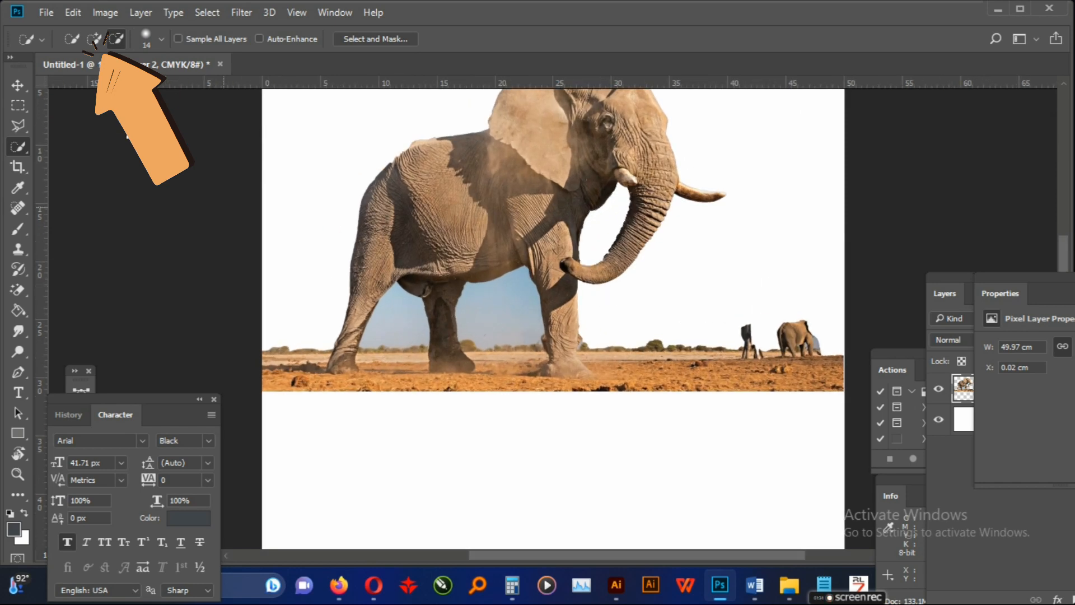
{"action": "left_click", "coordinate": [94, 38]}
{"action": "left_click_drag", "start_coordinate": [492, 324], "coordinate": [502, 294]}
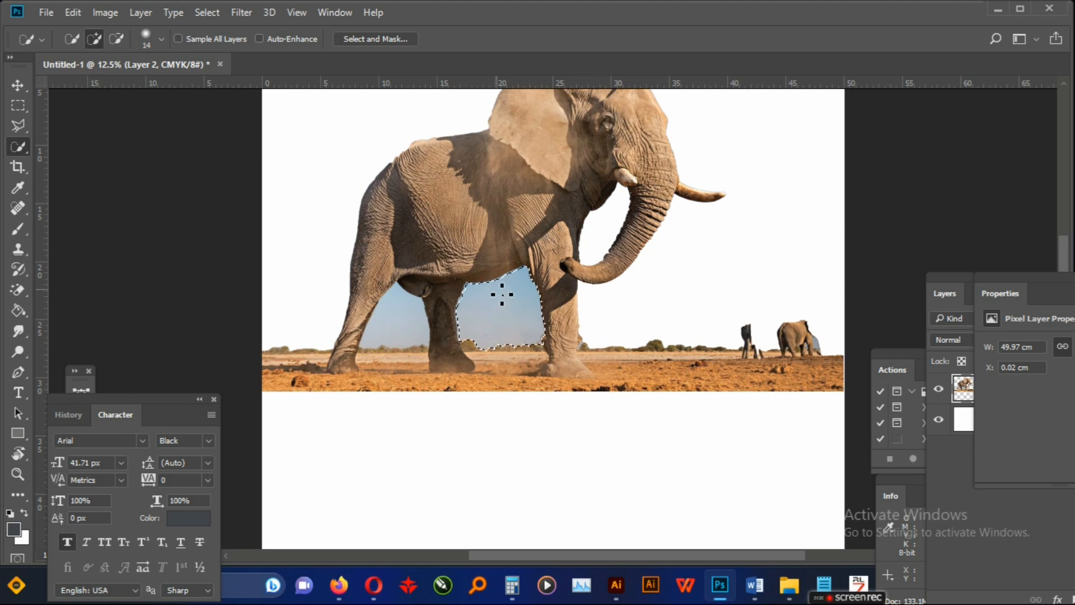
{"action": "key", "text": "Delete"}
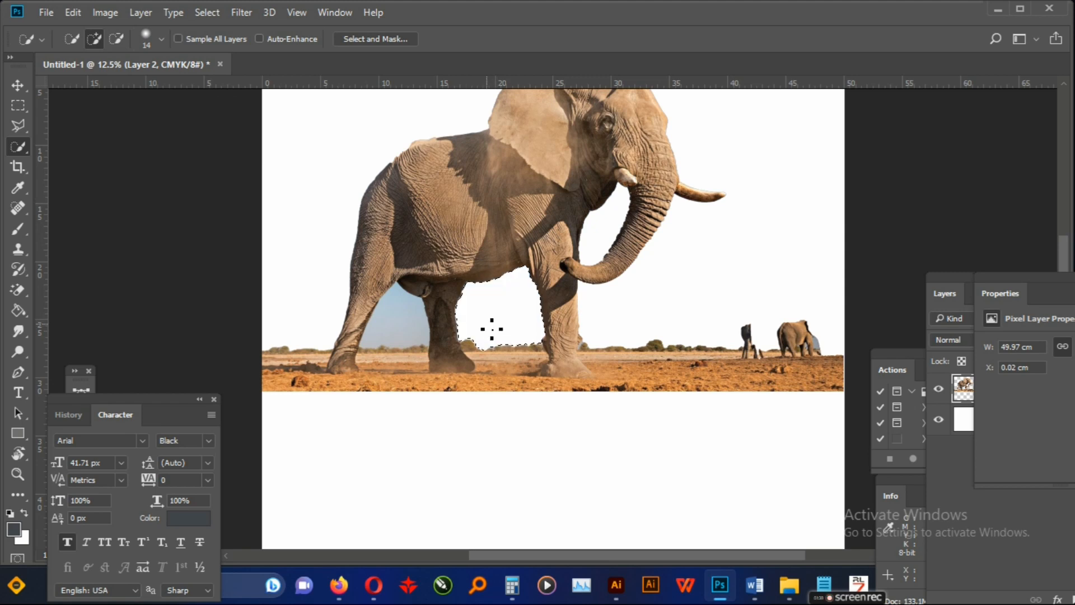
{"action": "key", "text": "ctrl+d"}
Select and delete the remaining sky between the elephant's two hind legs, and clear the selection.
{"action": "left_click_drag", "start_coordinate": [408, 307], "coordinate": [405, 311]}
{"action": "key", "text": "Delete"}
{"action": "key", "text": "ctrl+d"}
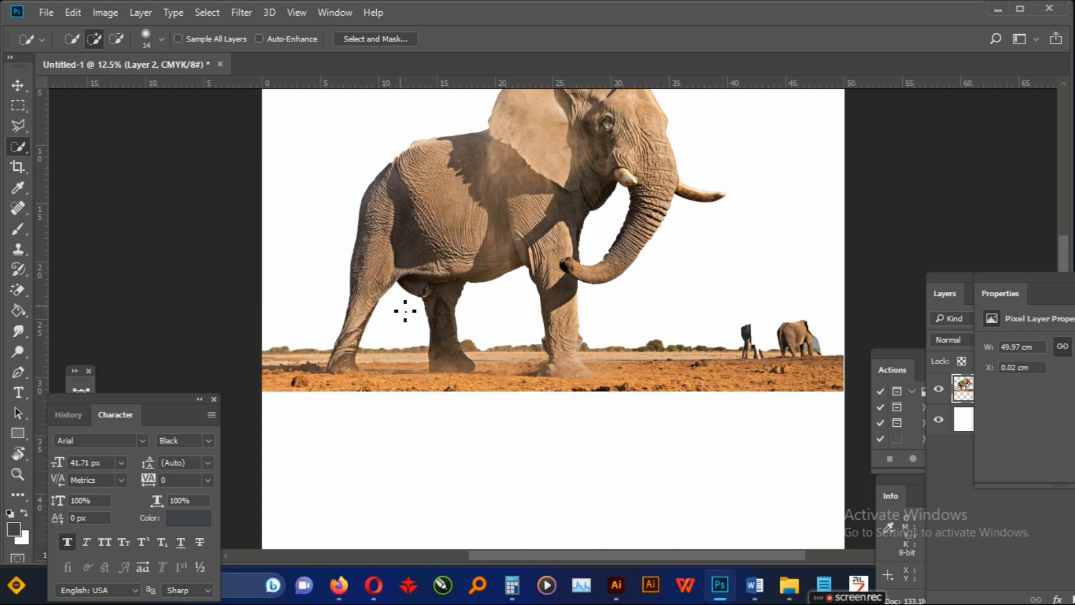
{"action": "key", "text": "ctrl+minus"}
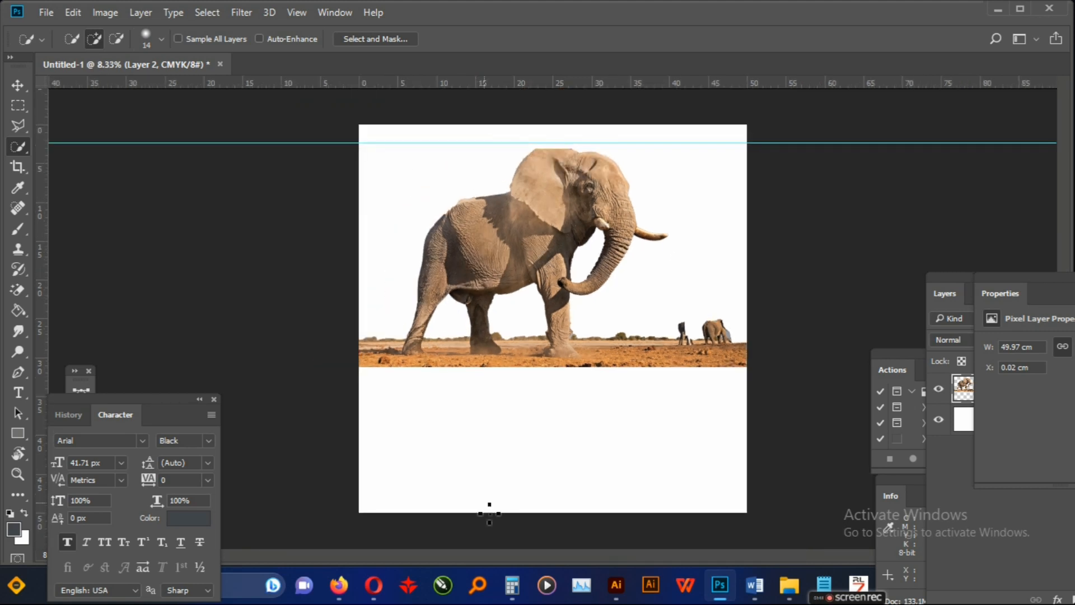
Switch to the Opera browser and search Google Images for "wild fire backround".
{"action": "left_click", "coordinate": [374, 585]}
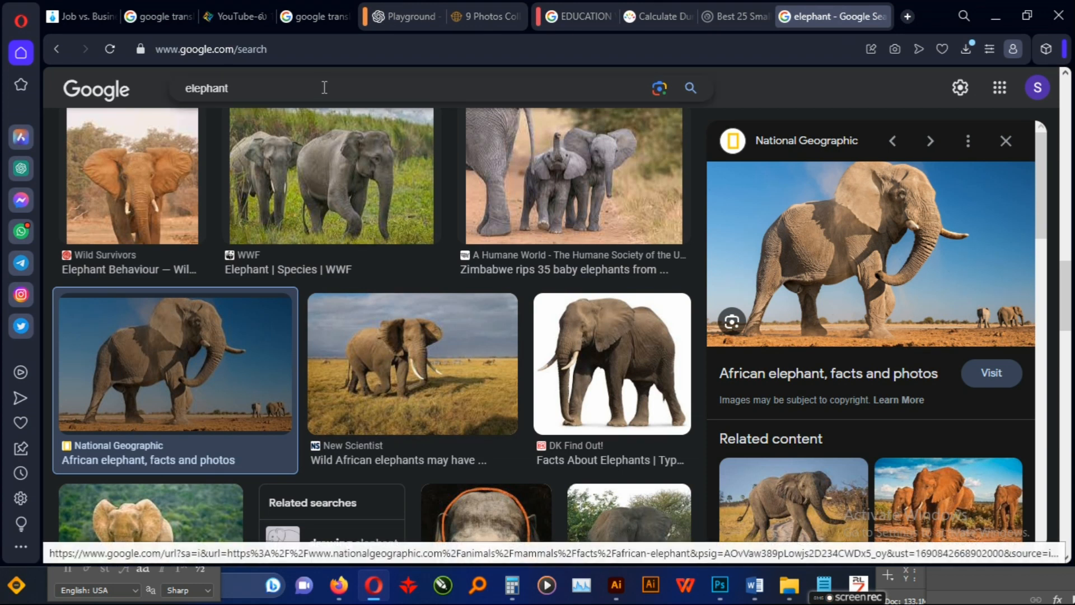
{"action": "left_click", "coordinate": [325, 87]}
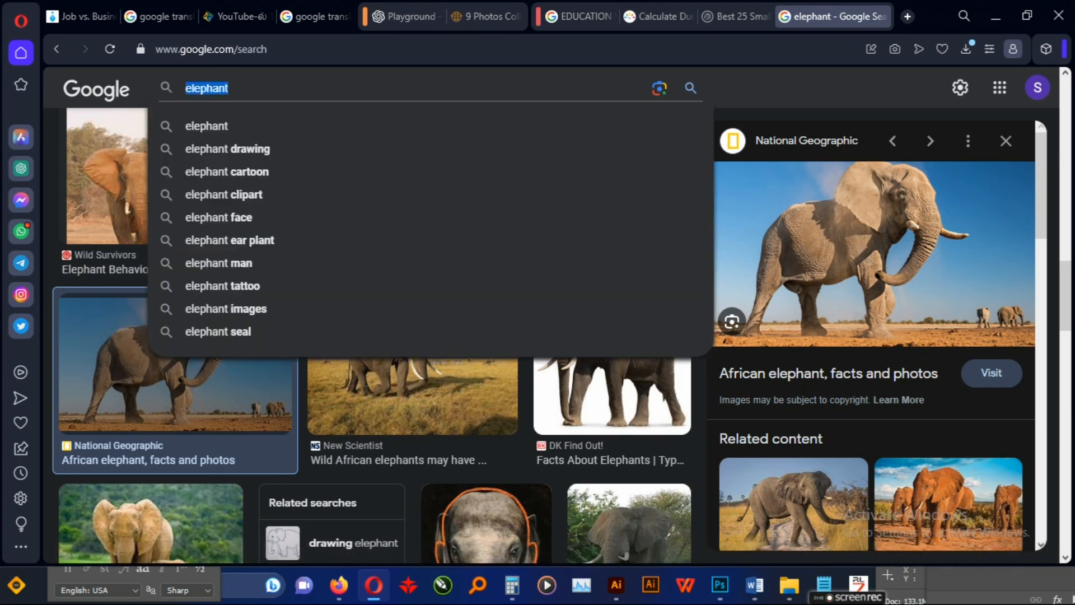
{"action": "type", "text": "t"}
{"action": "key", "text": "BackSpace"}
{"action": "type", "text": "wild fire"}
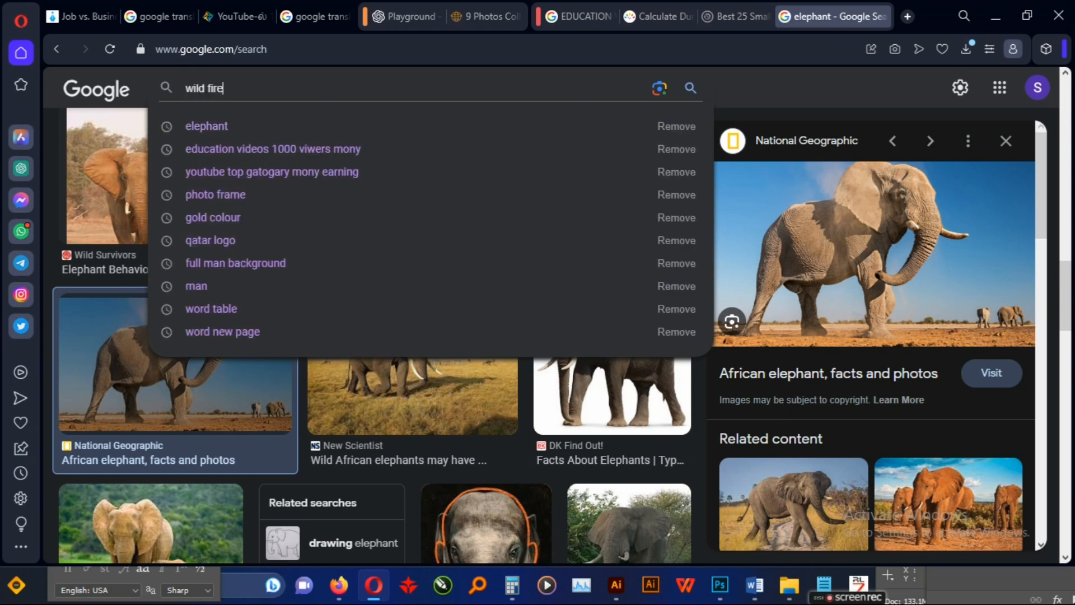
{"action": "type", "text": " backround"}
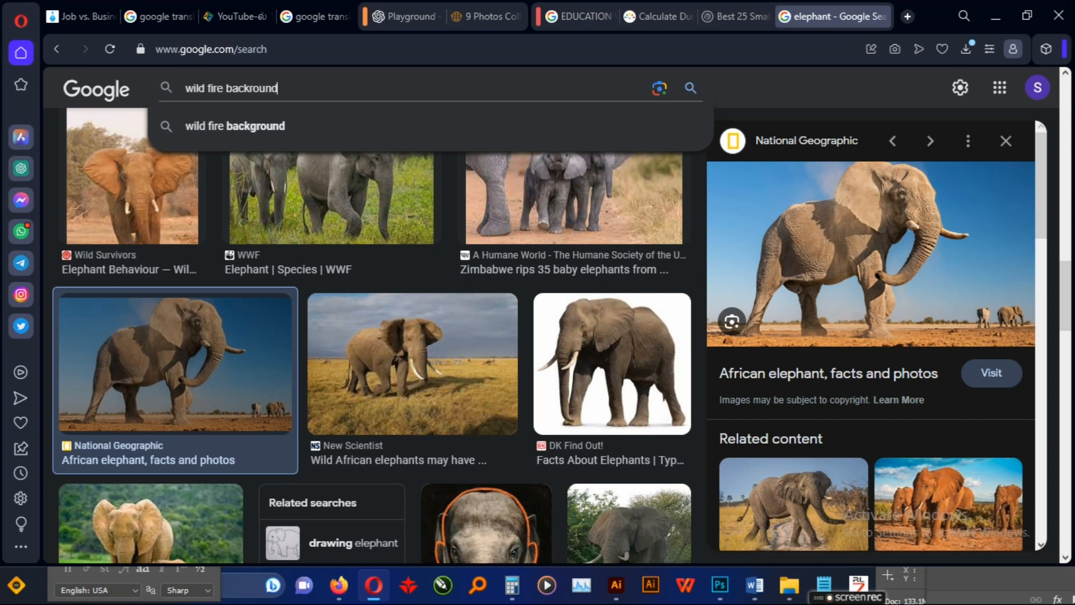
{"action": "key", "text": "Return"}
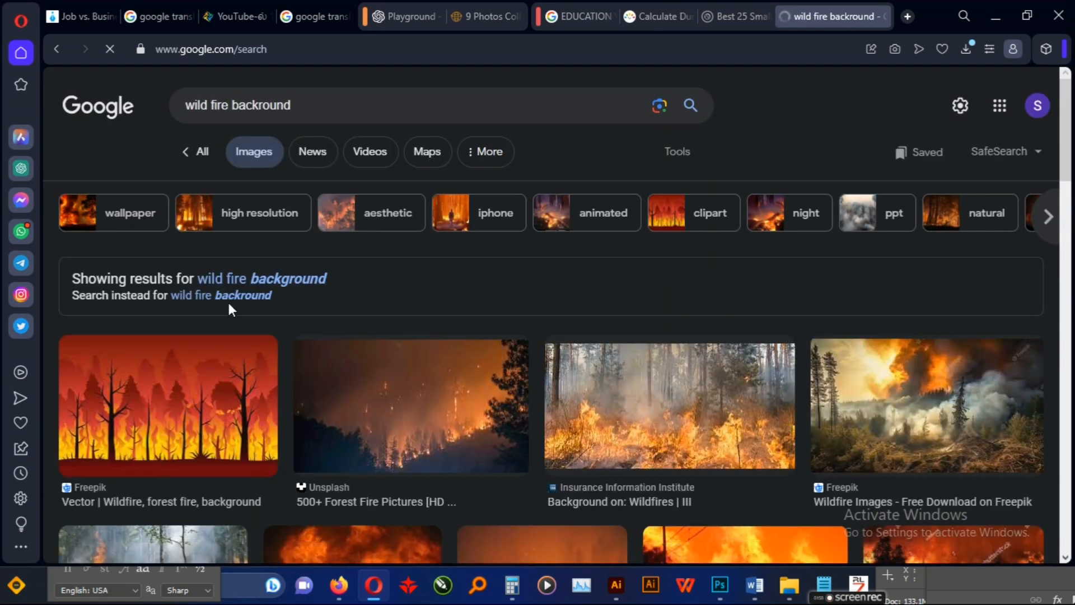
Open the Pngtree "Forest Burned By A Fire" image from the results and copy it.
{"action": "scroll", "coordinate": [536, 314], "scroll_direction": "down", "scroll_amount": 2}
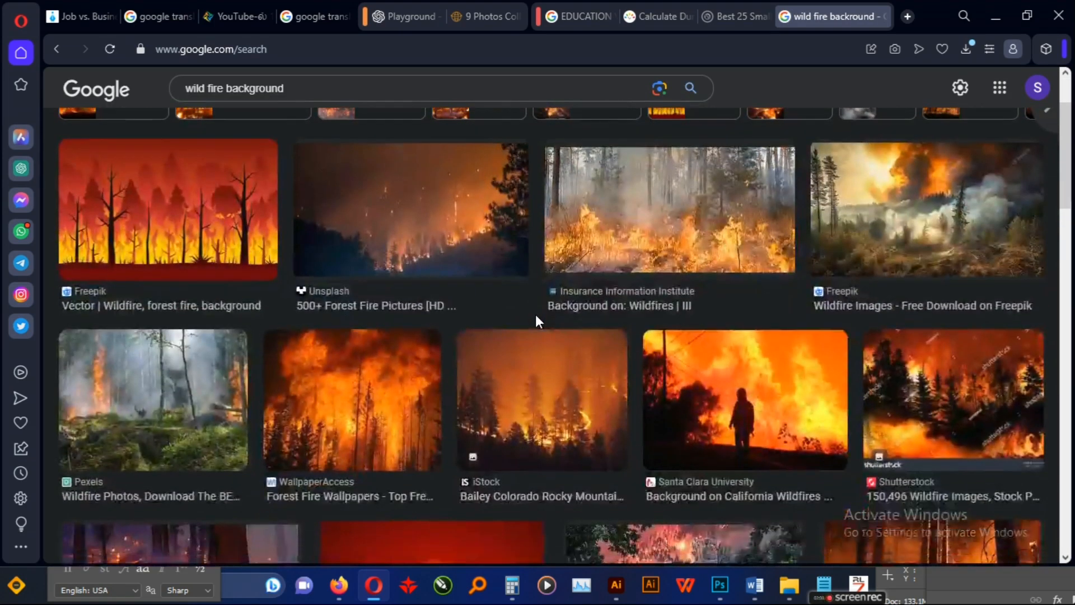
{"action": "scroll", "coordinate": [535, 314], "scroll_direction": "down", "scroll_amount": 15}
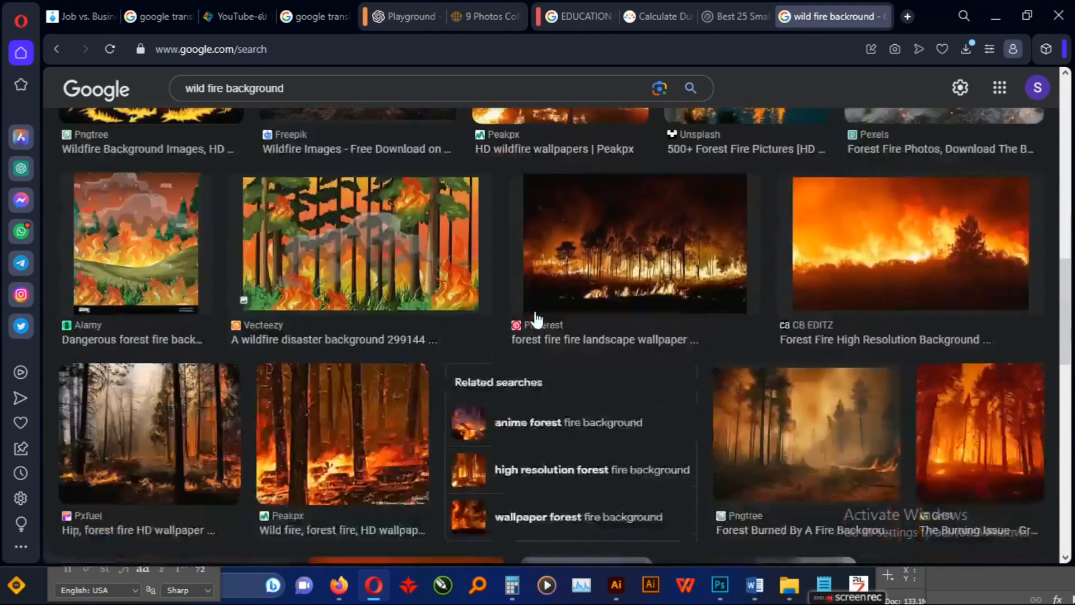
{"action": "scroll", "coordinate": [536, 319], "scroll_direction": "down", "scroll_amount": 2}
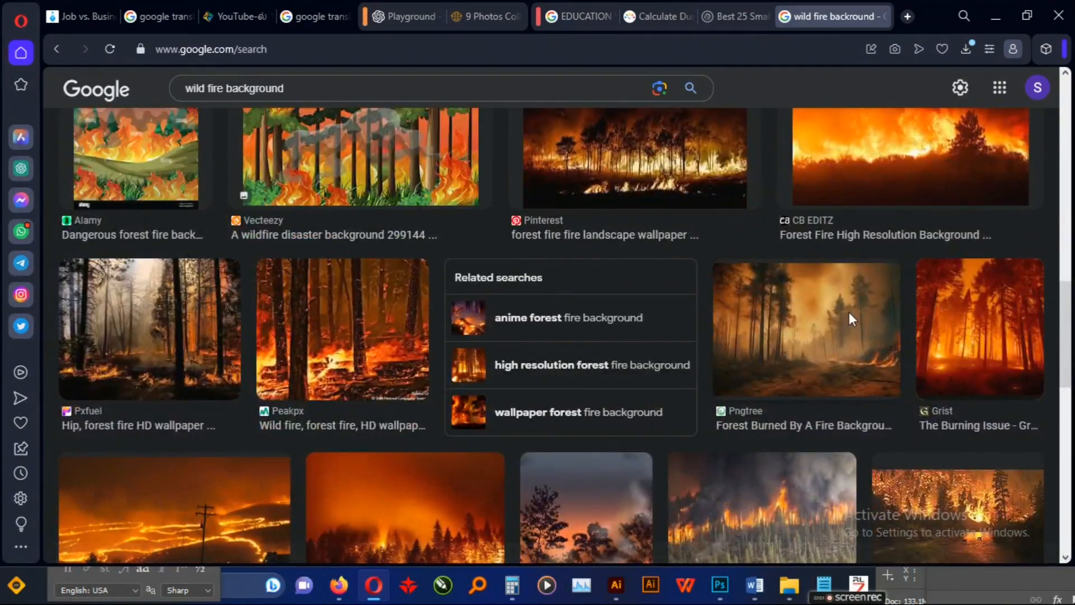
{"action": "left_click", "coordinate": [849, 318]}
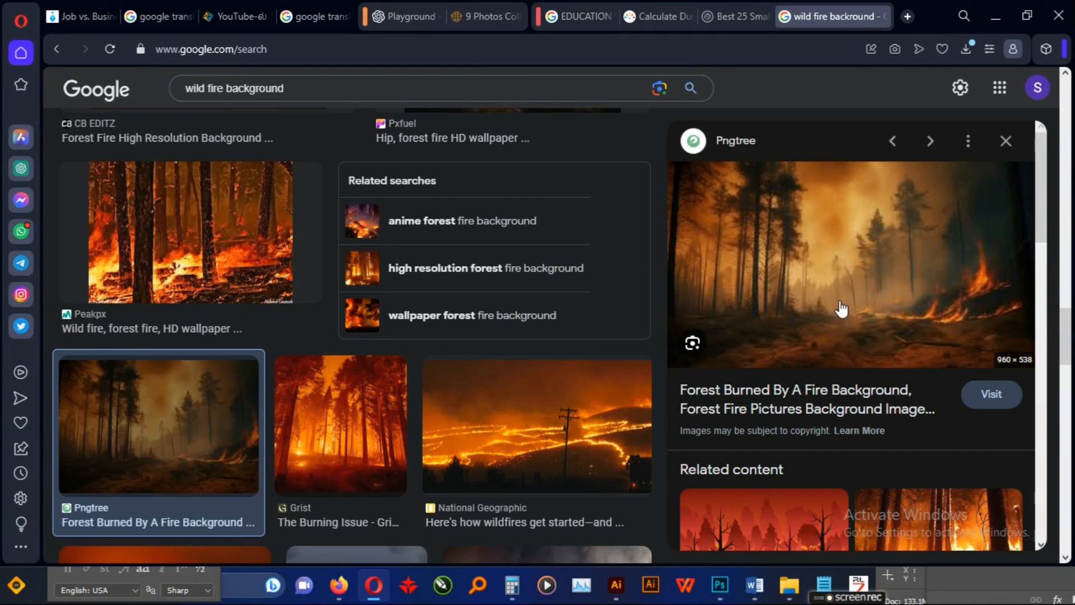
{"action": "right_click", "coordinate": [813, 239]}
{"action": "left_click", "coordinate": [833, 441]}
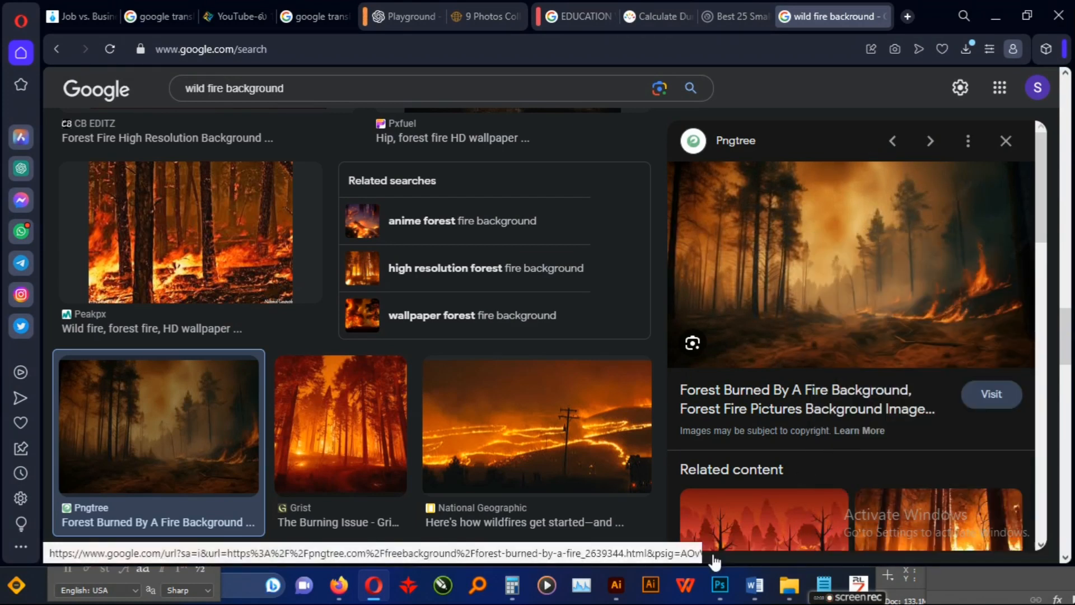
Switch to Photoshop, paste the forest fire image and enlarge it to about 607% so it covers the elephant photo.
{"action": "left_click", "coordinate": [719, 585]}
{"action": "key", "text": "ctrl+v"}
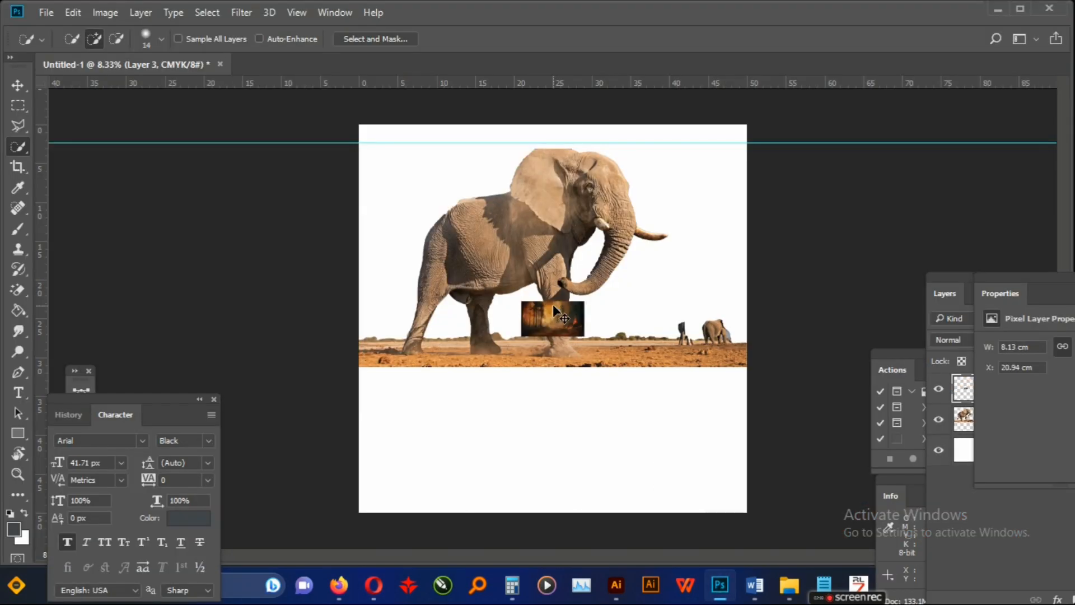
{"action": "key", "text": "ctrl+t"}
{"action": "left_click_drag", "start_coordinate": [588, 302], "coordinate": [724, 172]}
{"action": "mouse_move", "coordinate": [617, 324]}
{"action": "left_mouse_down"}
{"action": "mouse_move", "coordinate": [610, 248]}
{"action": "mouse_move", "coordinate": [607, 274]}
{"action": "mouse_move", "coordinate": [617, 263]}
{"action": "left_mouse_up"}
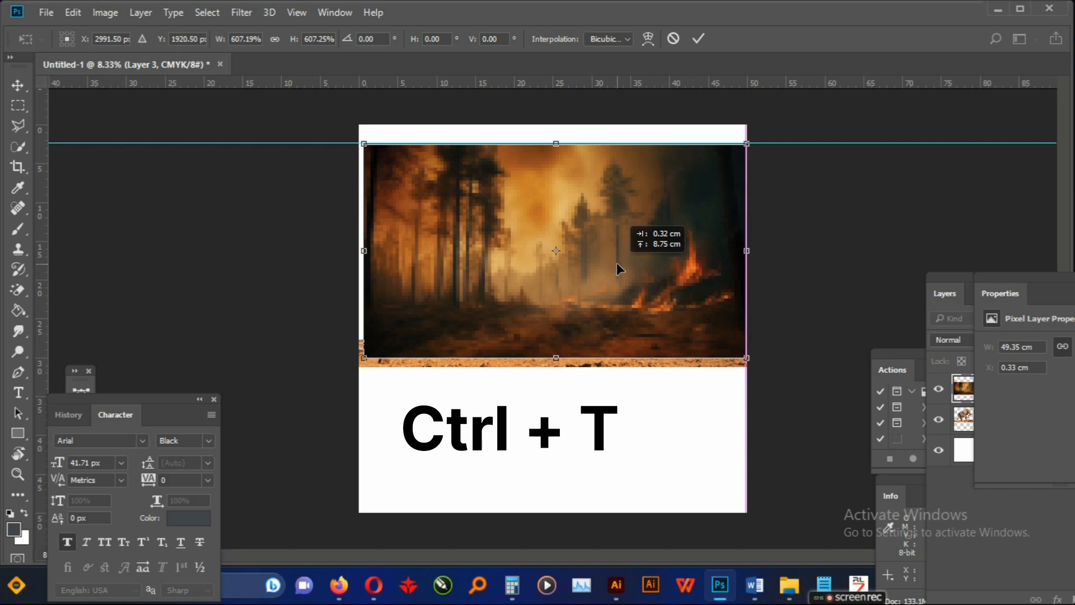
{"action": "key", "text": "Return"}
Send the forest image behind the elephant layer and stretch it to reach the page's left, top and right edges.
{"action": "key", "text": "w"}
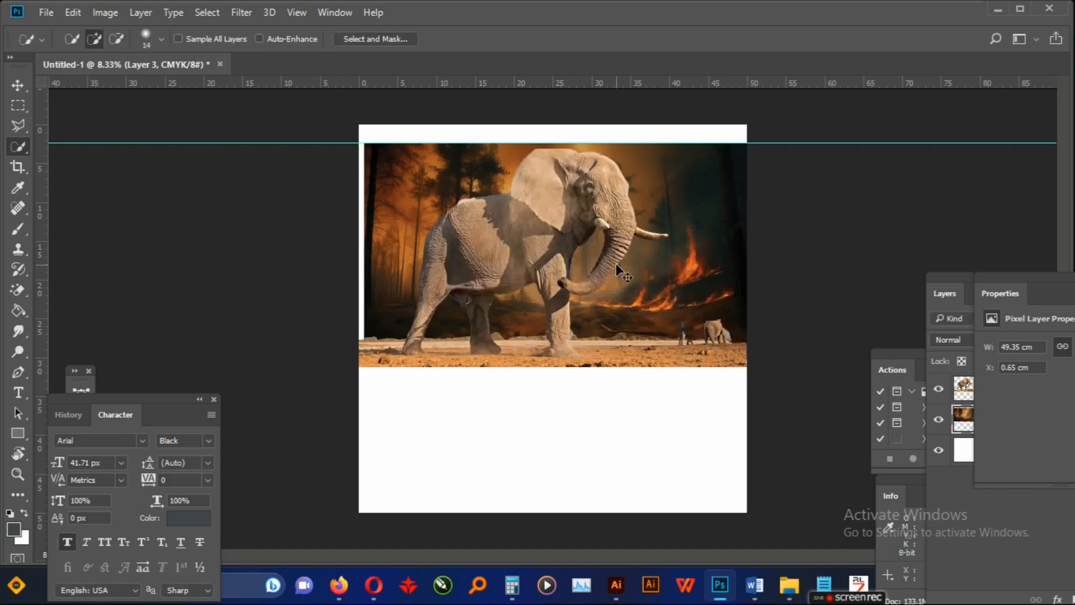
{"action": "key", "text": "v"}
{"action": "left_click_drag", "start_coordinate": [390, 229], "coordinate": [385, 230]}
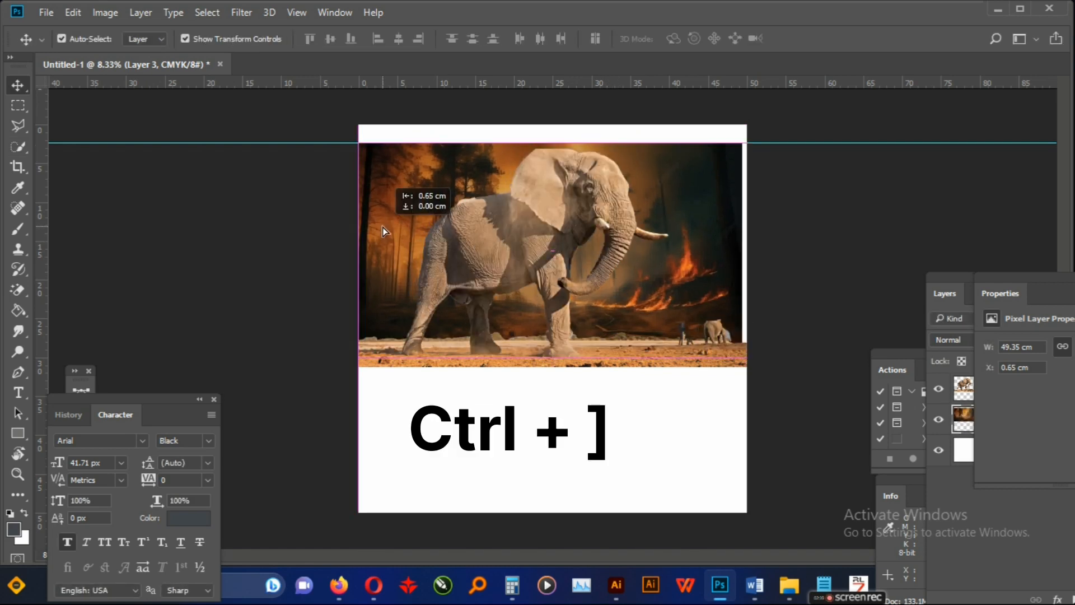
{"action": "left_click_drag", "start_coordinate": [751, 145], "coordinate": [758, 126]}
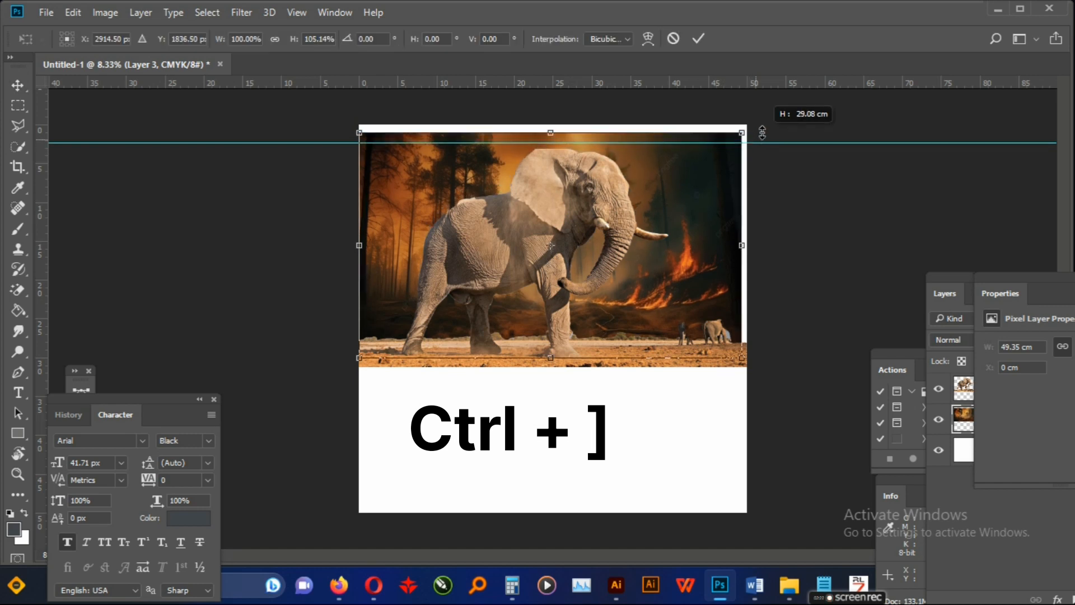
{"action": "left_click_drag", "start_coordinate": [742, 241], "coordinate": [757, 243]}
{"action": "key", "text": "Return"}
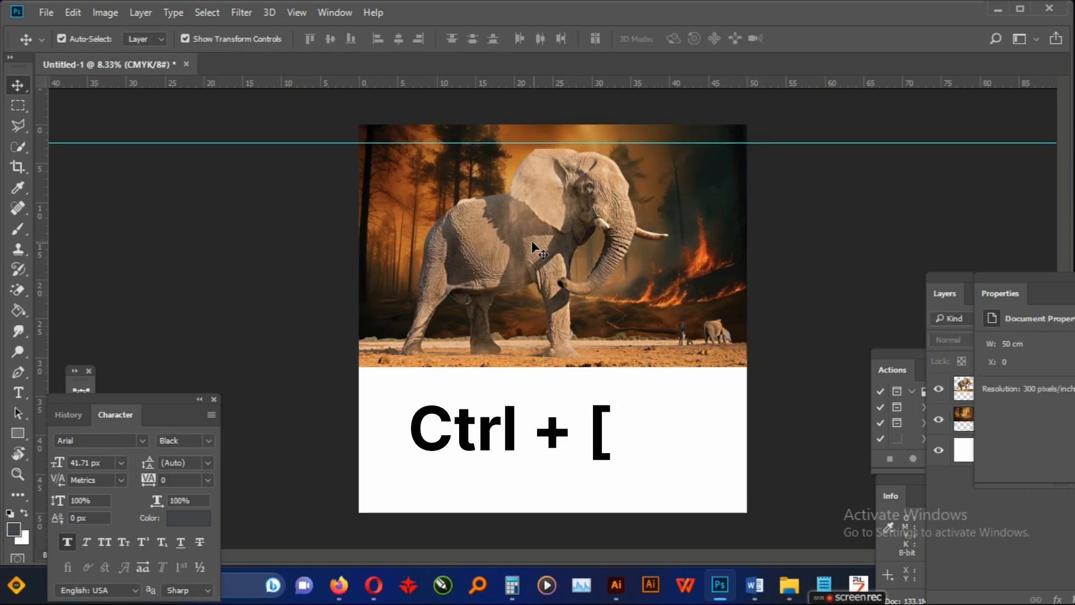
Adjust the elephant layer's Levels with the shadow input at 58 and the highlight input at 233.
{"action": "left_click", "coordinate": [512, 237], "text": "ctrl"}
{"action": "key", "text": "ctrl+l"}
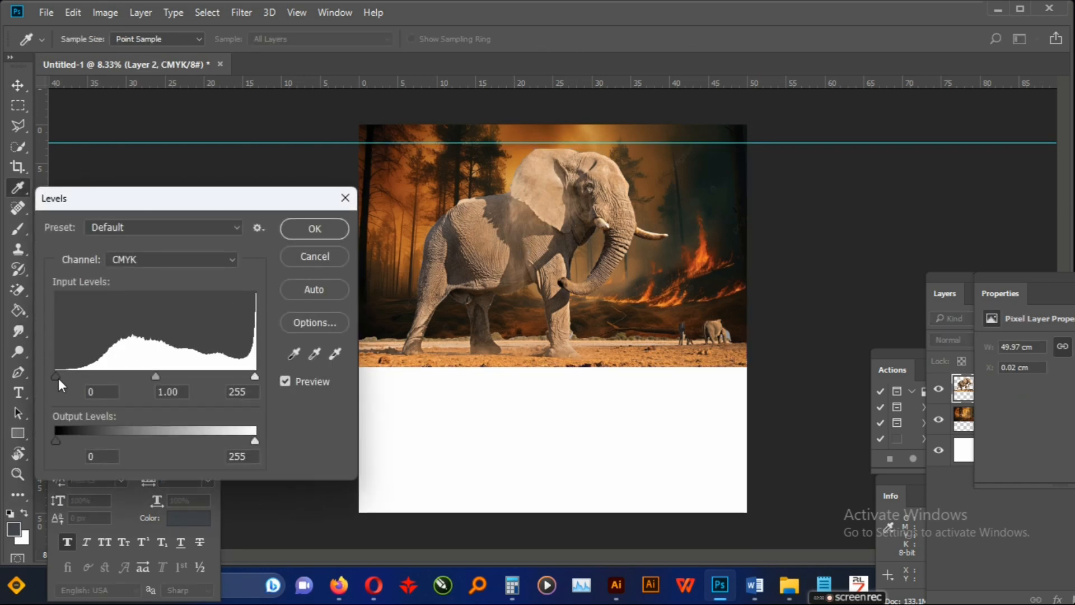
{"action": "left_click_drag", "start_coordinate": [57, 376], "coordinate": [97, 374]}
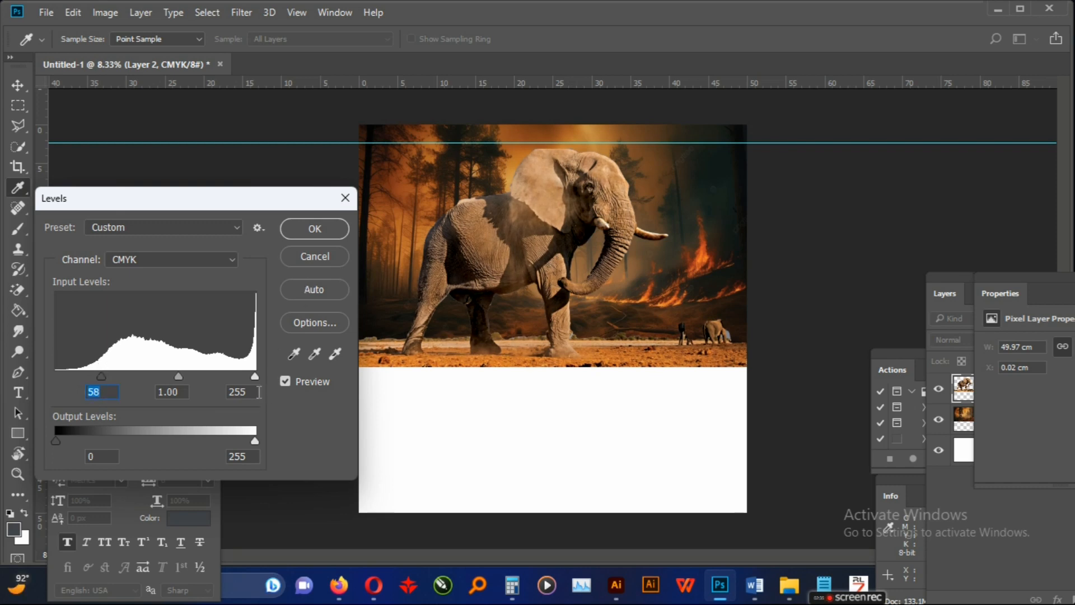
{"action": "left_click_drag", "start_coordinate": [255, 377], "coordinate": [237, 375]}
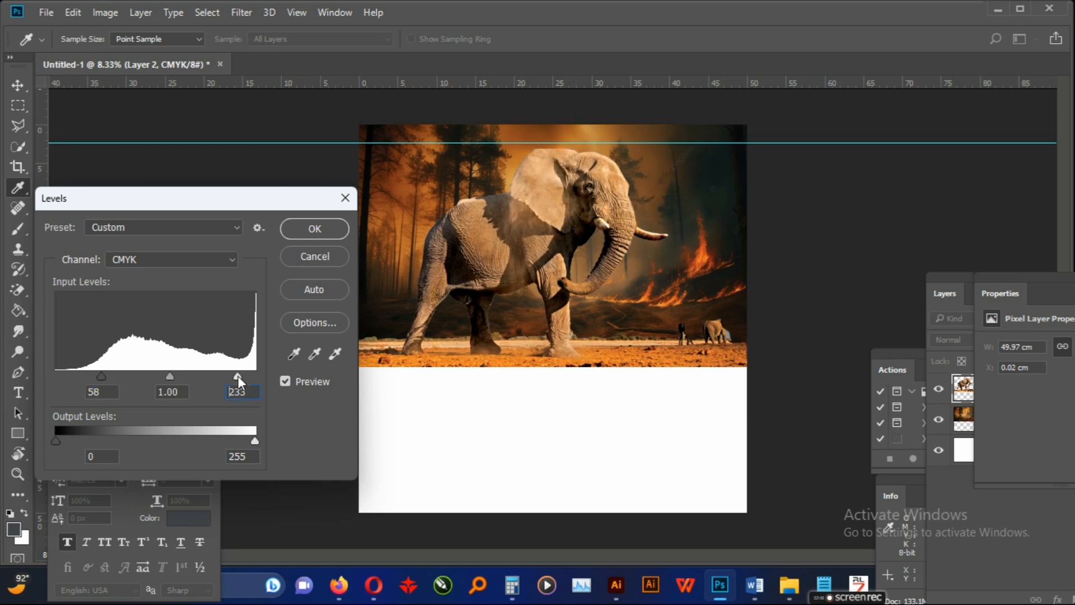
{"action": "left_click", "coordinate": [318, 223]}
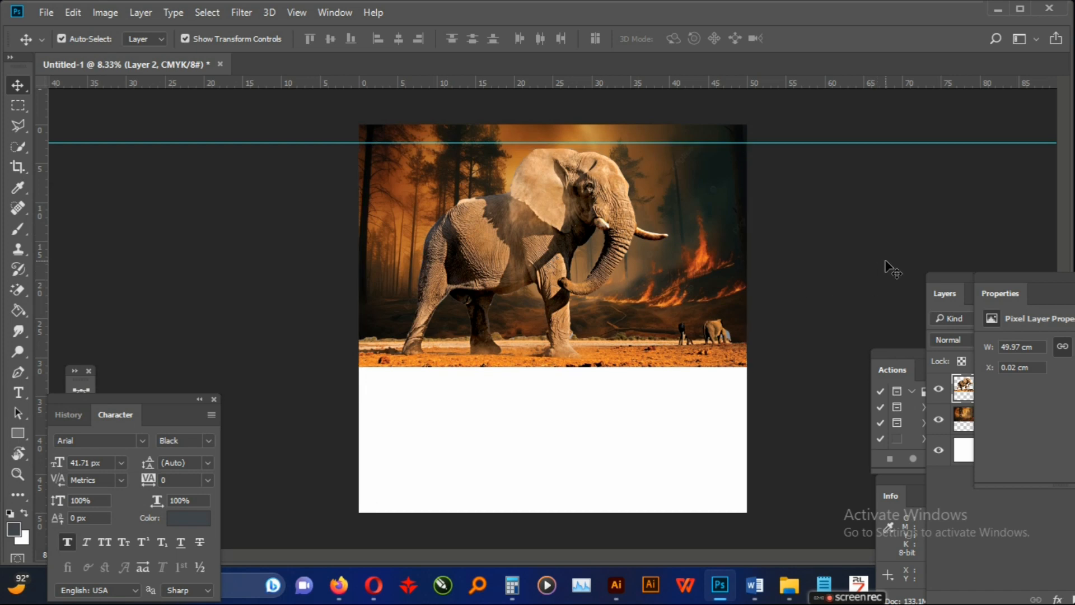
{"action": "left_click", "coordinate": [886, 261]}
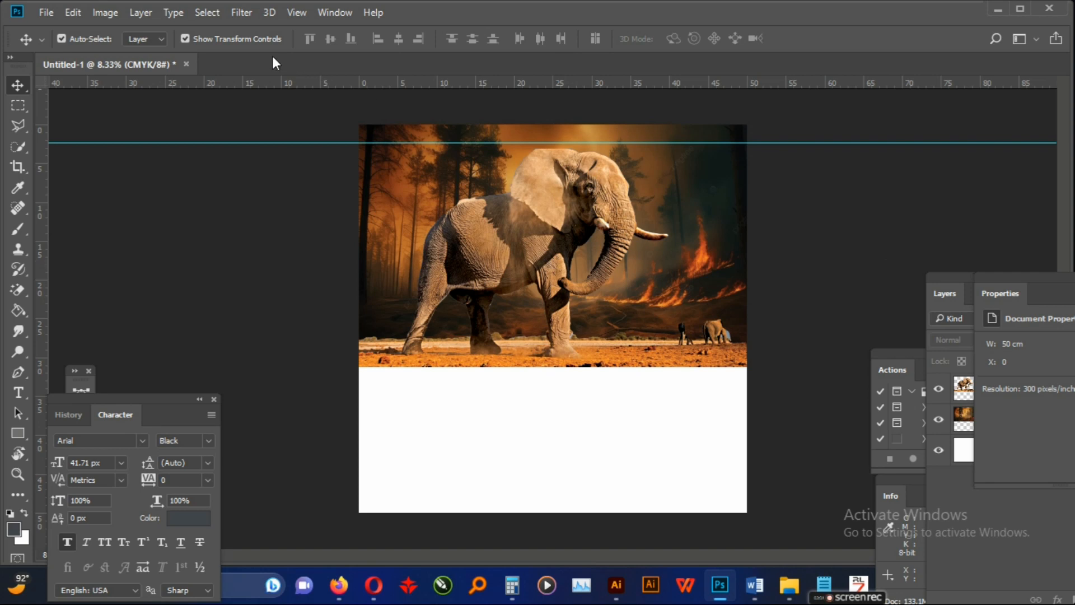
Create a new 72 ppi RGB document from the Clipboard preset, with its dimensions in inches.
{"action": "left_click_drag", "start_coordinate": [17, 147], "coordinate": [78, 162]}
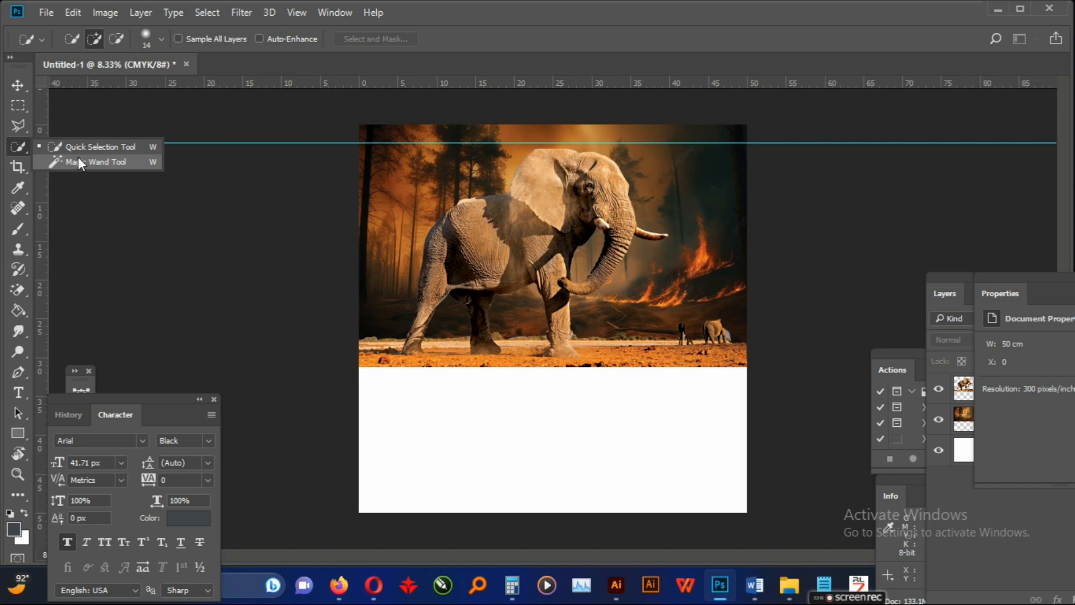
{"action": "key", "text": "v"}
{"action": "left_click", "coordinate": [49, 14]}
{"action": "left_click", "coordinate": [79, 31]}
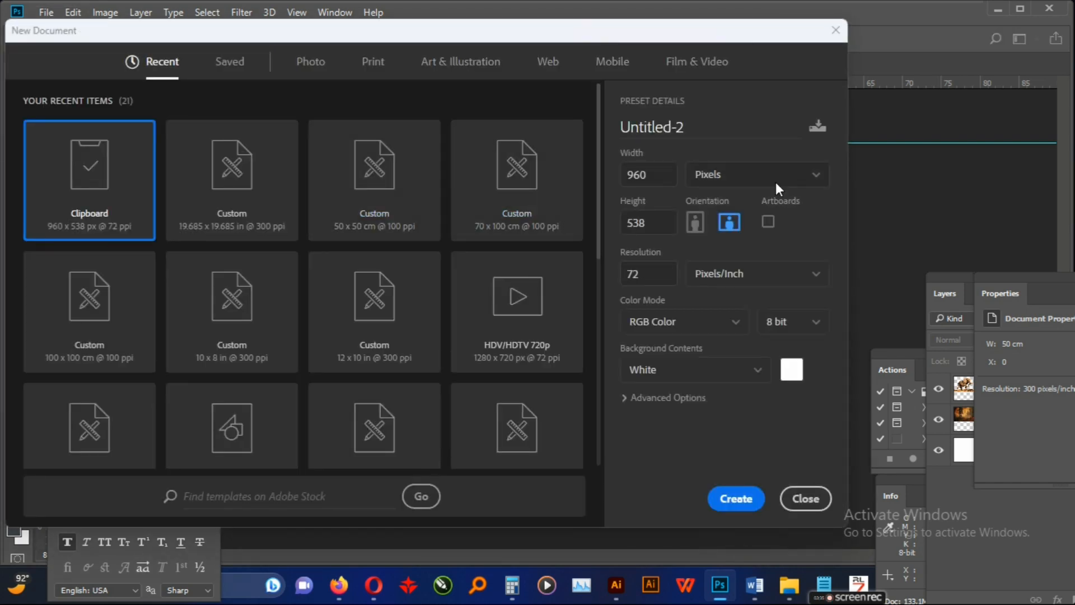
{"action": "left_click", "coordinate": [776, 183]}
{"action": "left_click", "coordinate": [721, 230]}
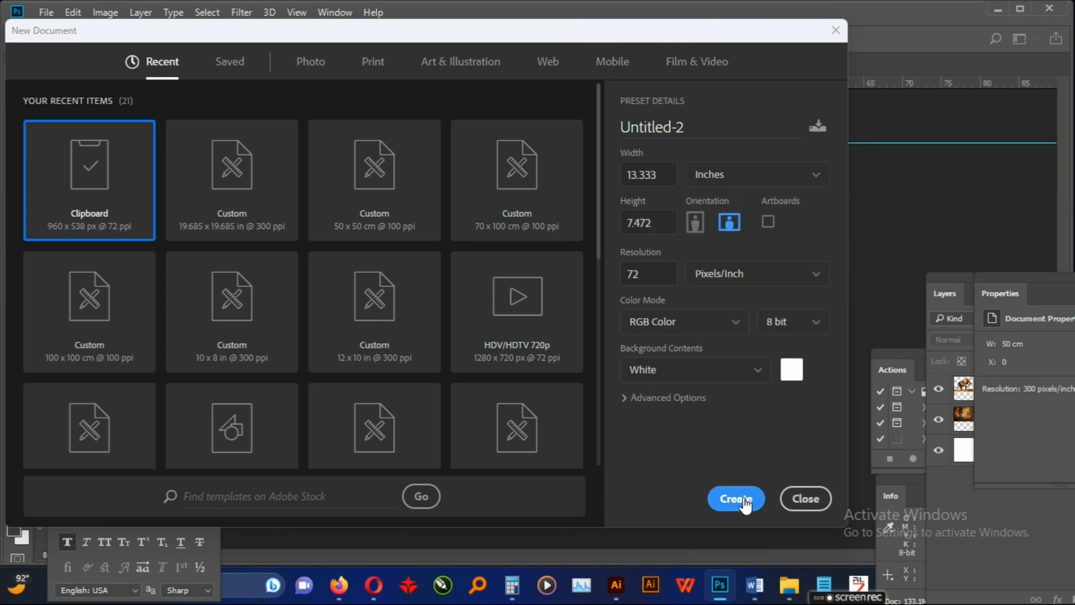
{"action": "left_click", "coordinate": [736, 499]}
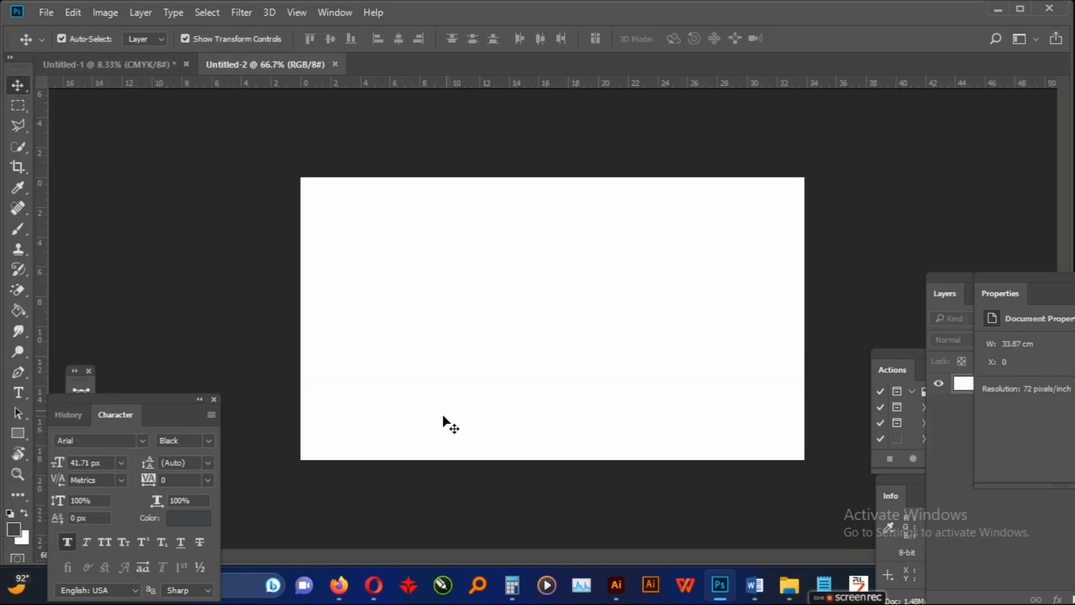
Switch to the Opera browser and search Google Images for "new image".
{"action": "left_click", "coordinate": [374, 585]}
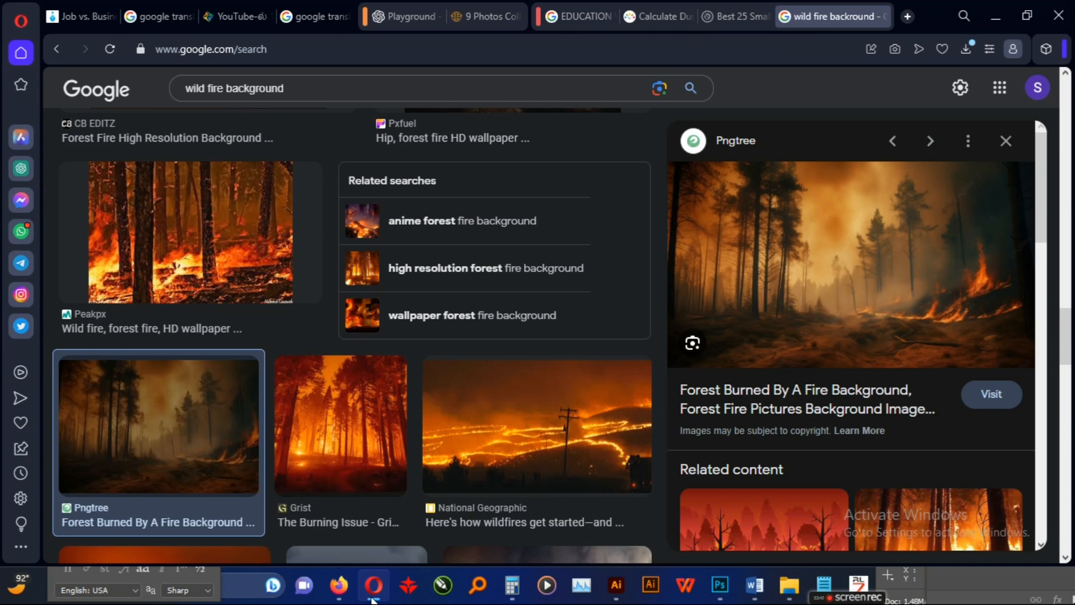
{"action": "left_click", "coordinate": [334, 92]}
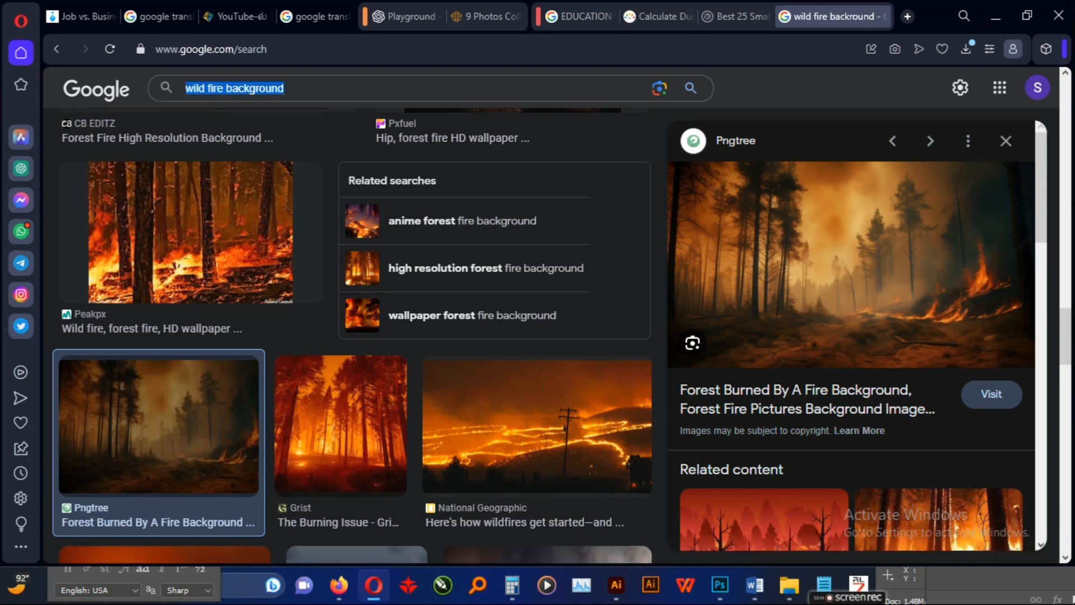
{"action": "type", "text": "new b"}
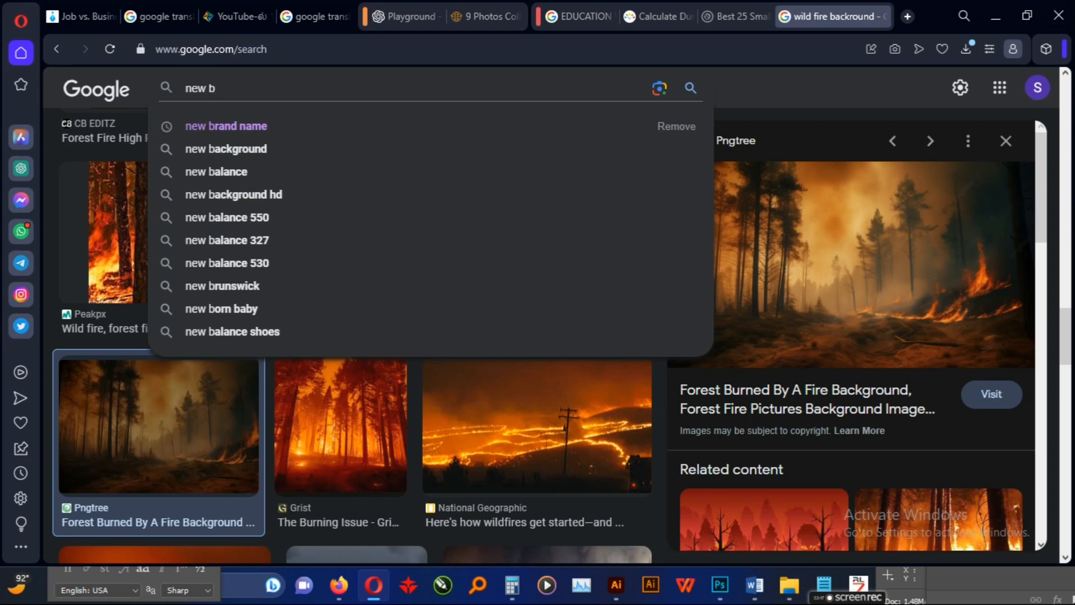
{"action": "key", "text": "BackSpace"}
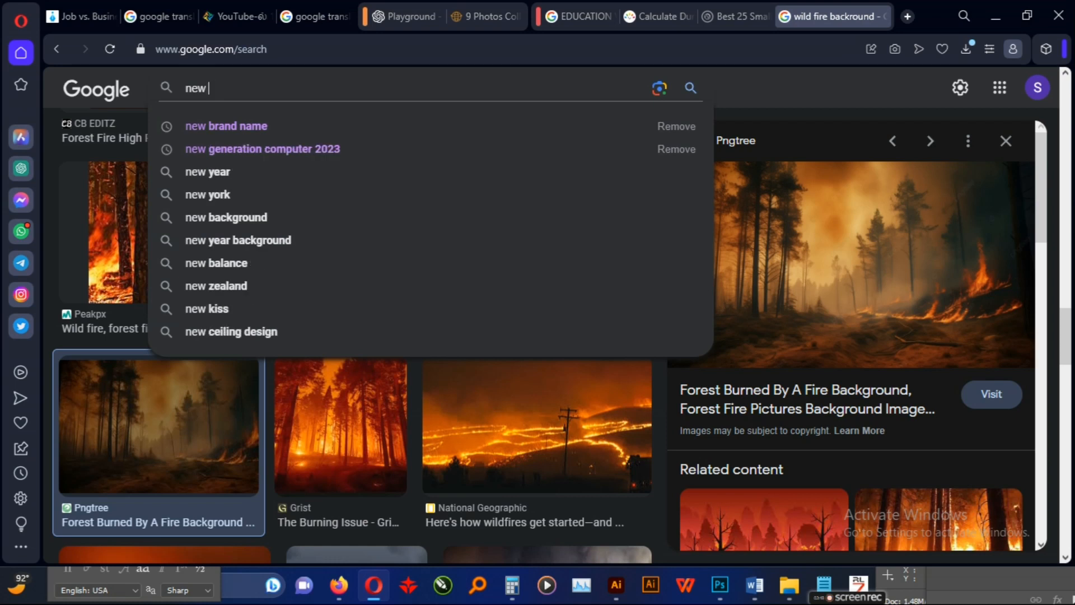
{"action": "type", "text": "image"}
{"action": "key", "text": "Return"}
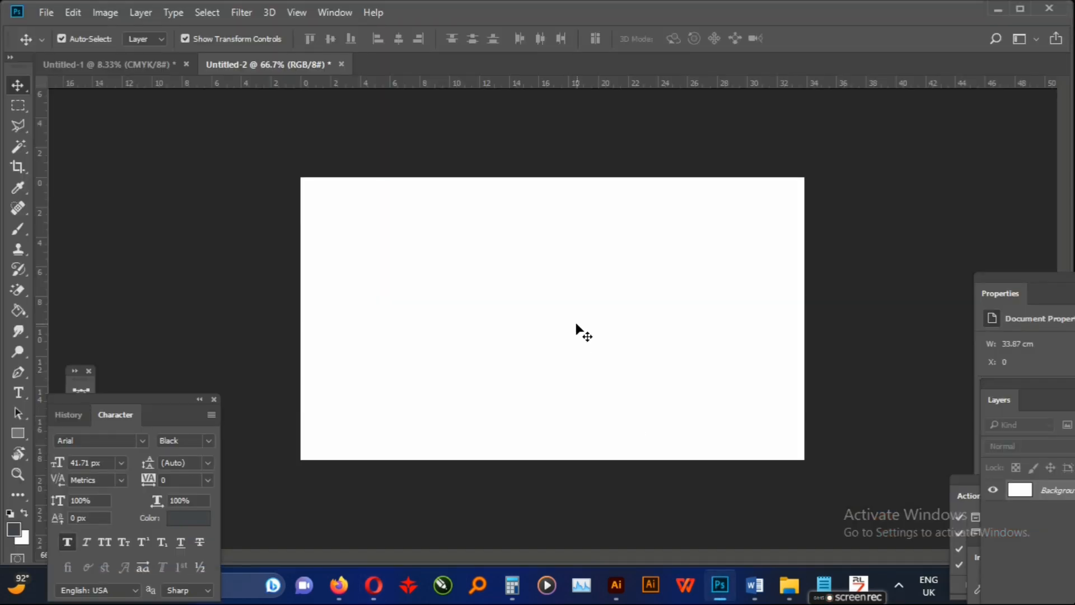
Paste the copied sunset silhouette image into the blank Photoshop document, scale it down inside the page and centre it.
{"action": "key", "text": "ctrl+v"}
{"action": "left_click_drag", "start_coordinate": [577, 324], "coordinate": [605, 271]}
{"action": "left_click_drag", "start_coordinate": [745, 137], "coordinate": [652, 317]}
{"action": "key", "text": "Return"}
{"action": "left_click_drag", "start_coordinate": [569, 367], "coordinate": [566, 326]}
{"action": "key", "text": "ctrl+1"}
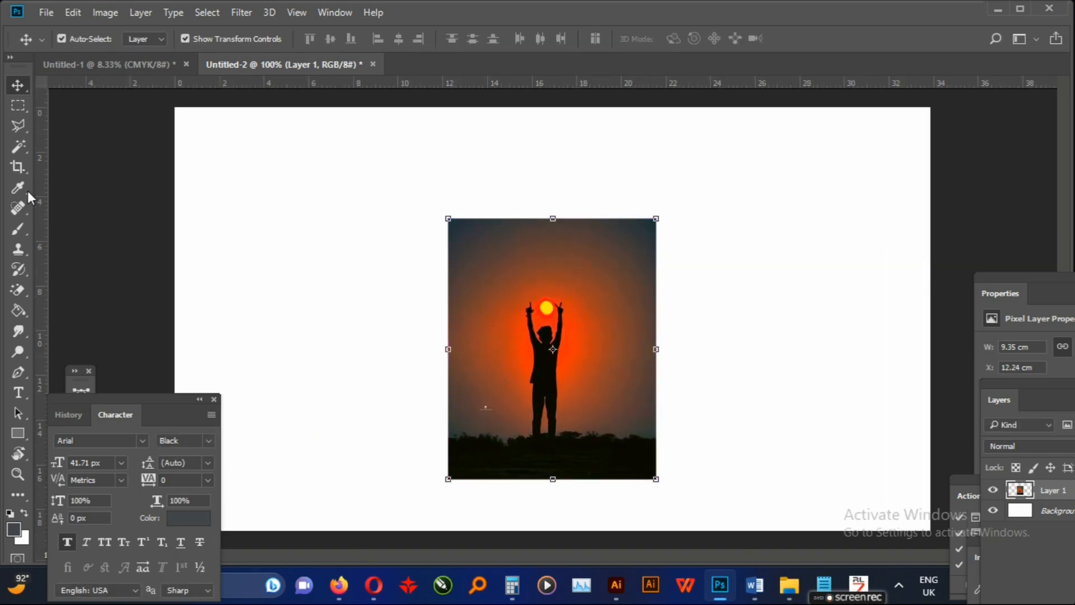
Select the sunset sky around the silhouette with the Magic Wand at tolerance 30, adding the remaining colour bands to the selection.
{"action": "left_click", "coordinate": [19, 147]}
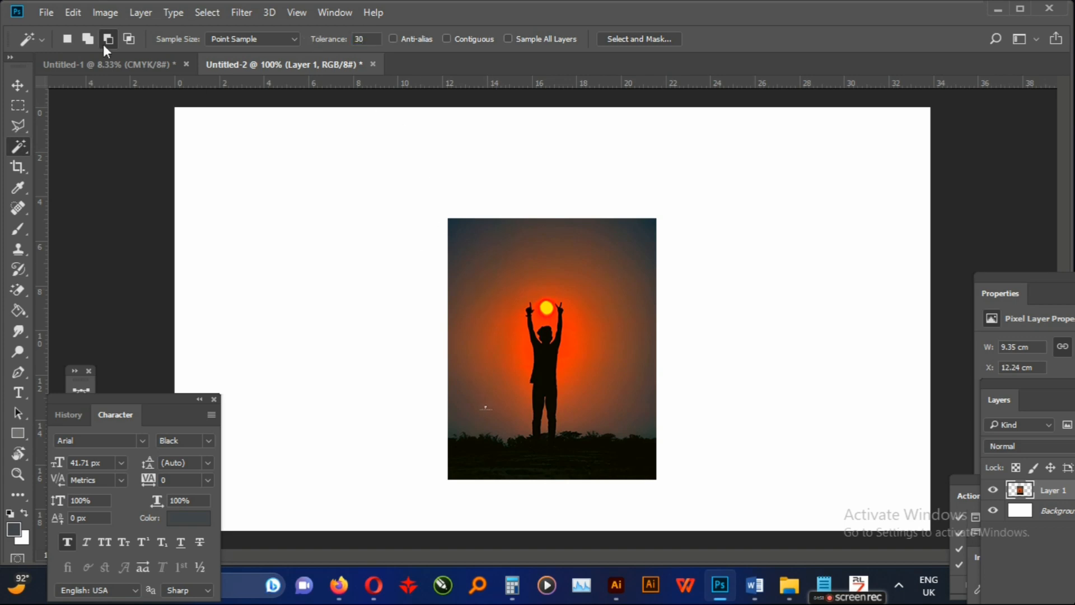
{"action": "left_click", "coordinate": [70, 41]}
{"action": "left_click", "coordinate": [489, 277]}
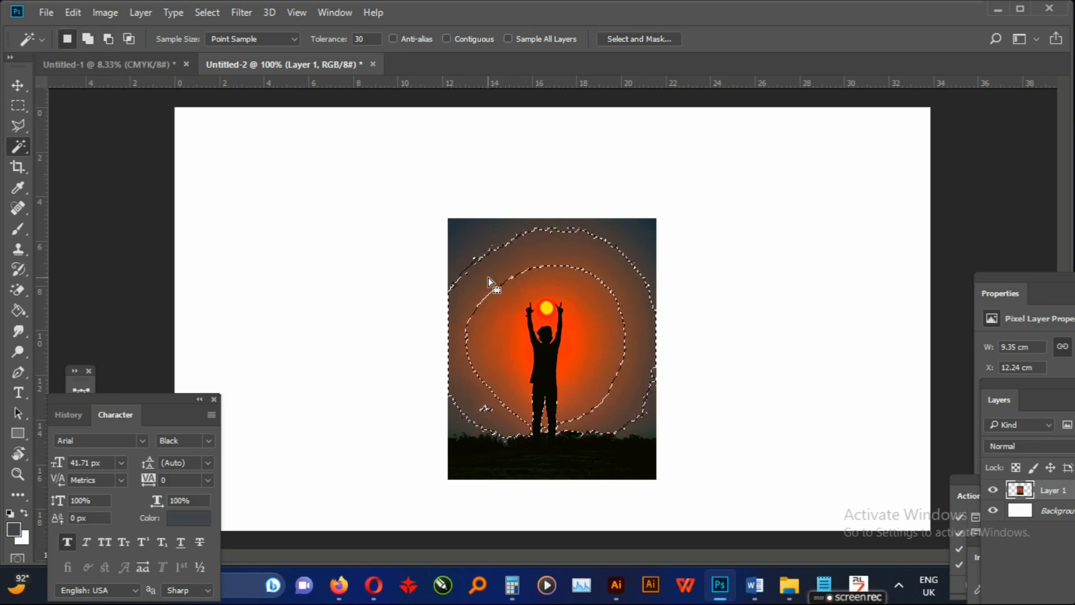
{"action": "left_click", "coordinate": [483, 242], "text": "shift"}
{"action": "left_click", "coordinate": [592, 306], "text": "shift"}
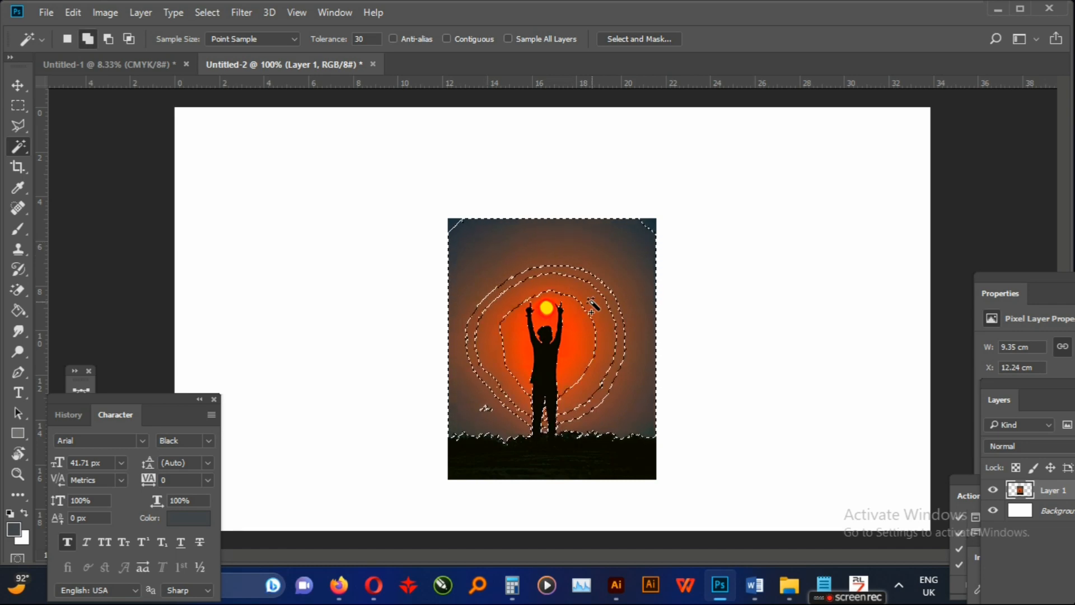
{"action": "left_click", "coordinate": [576, 289], "text": "shift"}
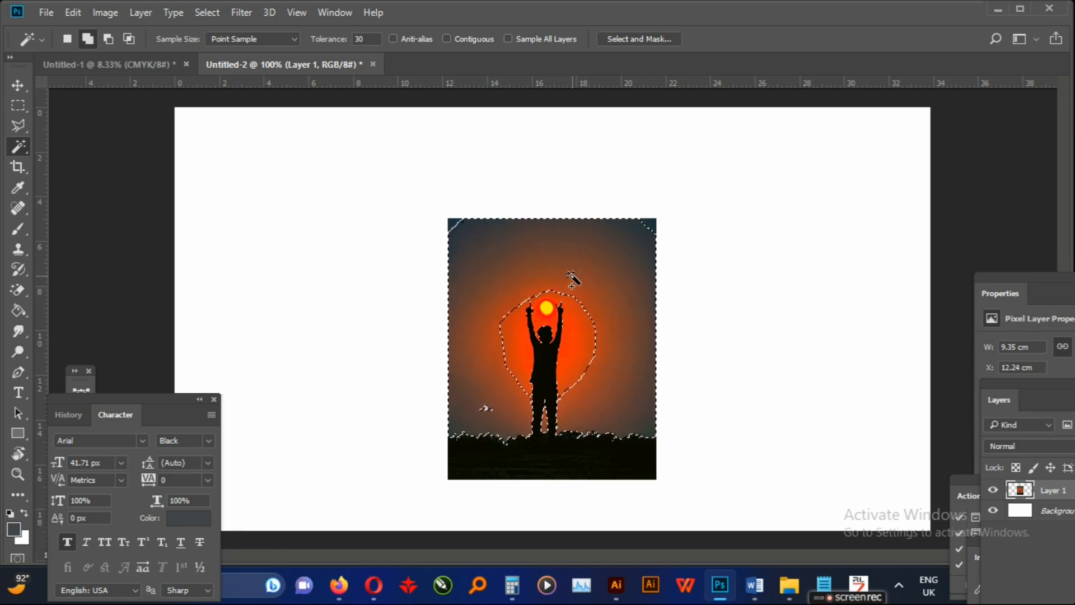
{"action": "left_click", "coordinate": [577, 353], "text": "shift"}
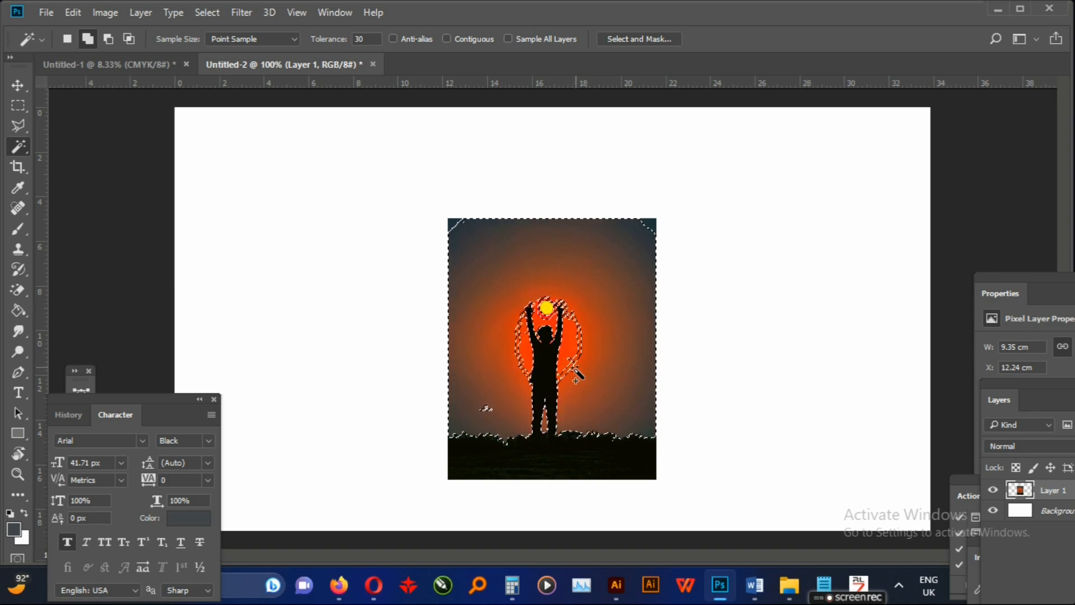
{"action": "left_click", "coordinate": [577, 350], "text": "shift"}
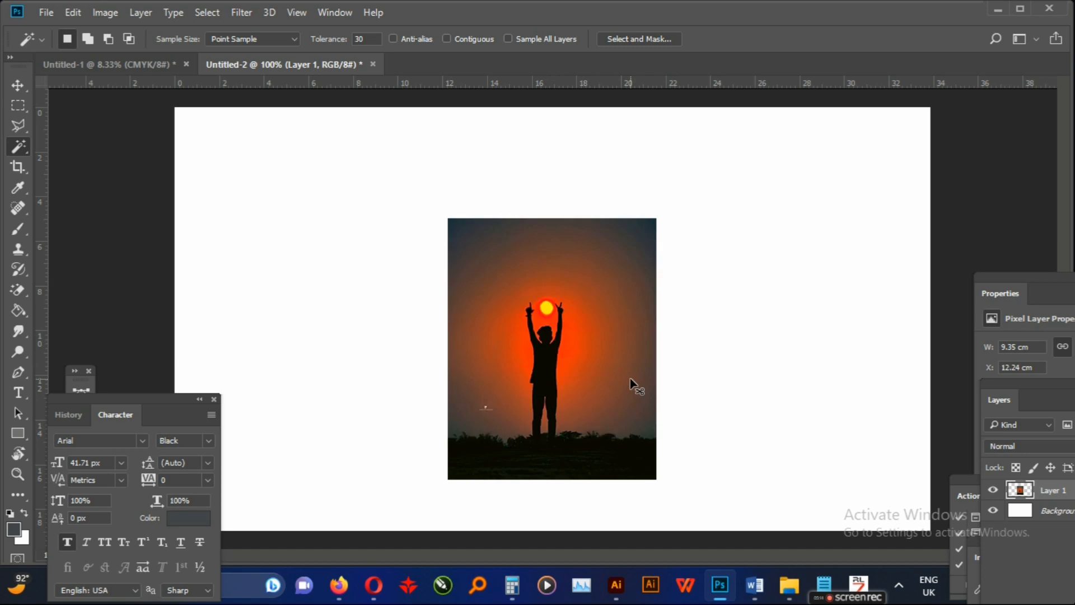
Try deleting the selected sky, undo the deletion and clear the selection.
{"action": "key", "text": "Delete"}
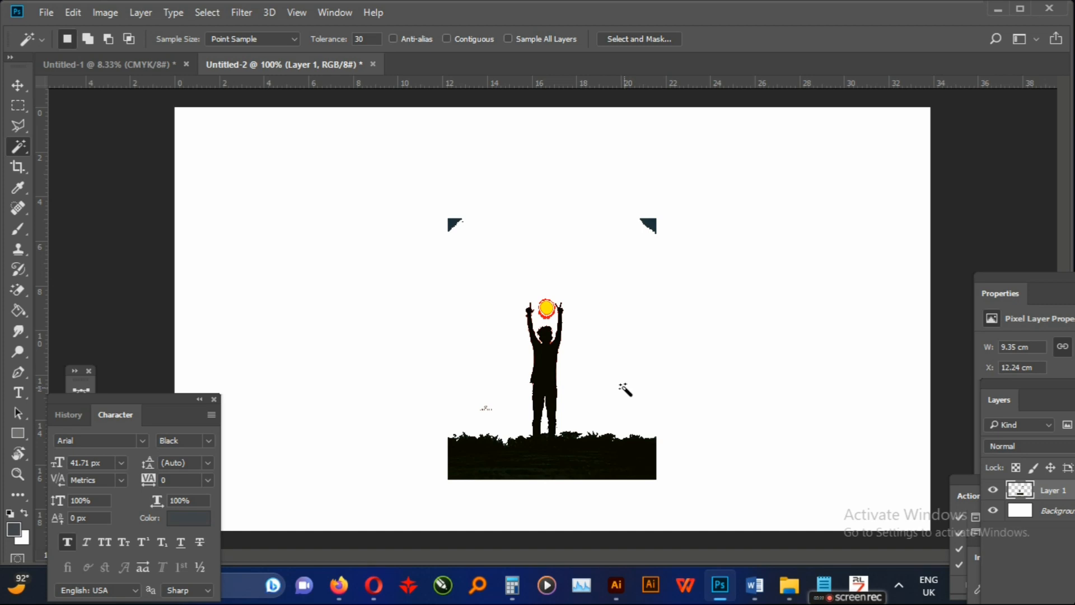
{"action": "key", "text": "ctrl+z"}
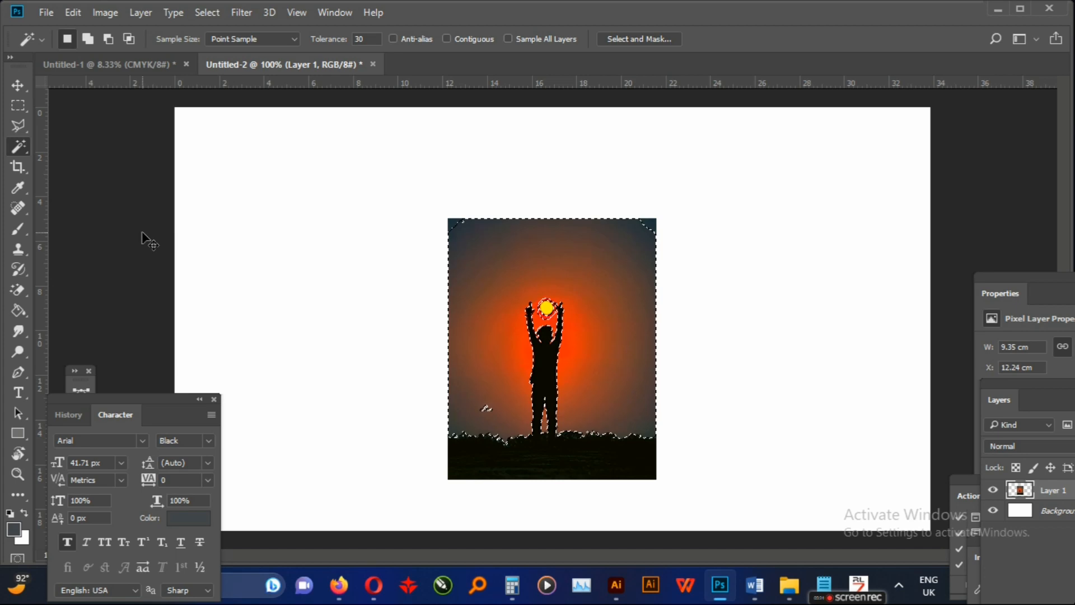
{"action": "key", "text": "ctrl+d"}
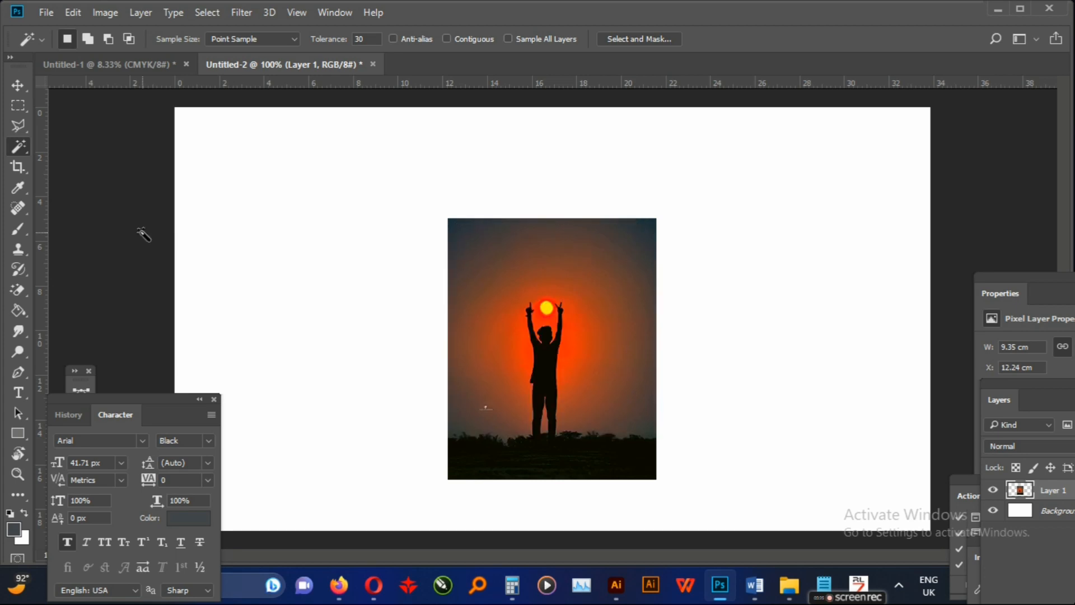
In Untitled-1, crop away the white area below the elephant picture with the Crop tool.
{"action": "key", "text": "c"}
{"action": "left_click", "coordinate": [149, 59]}
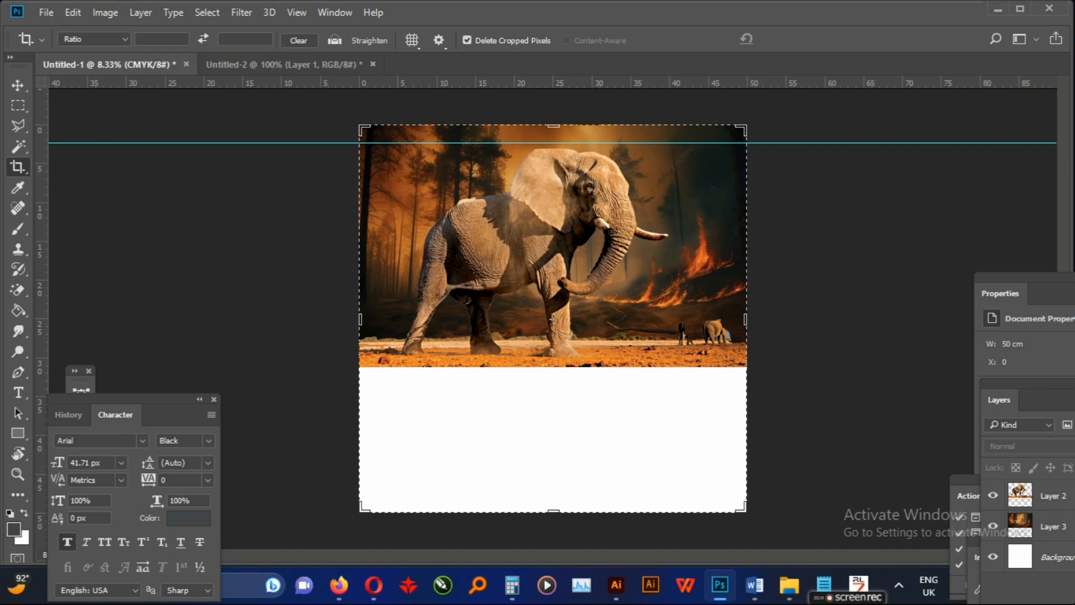
{"action": "left_click", "coordinate": [13, 85]}
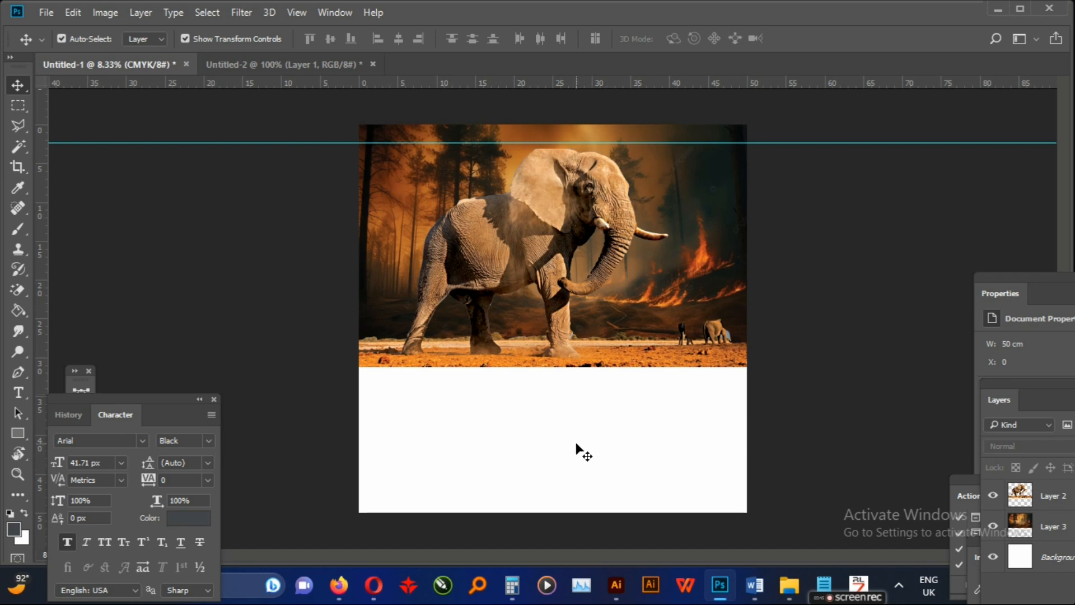
{"action": "left_click", "coordinate": [20, 165]}
{"action": "left_click", "coordinate": [73, 170]}
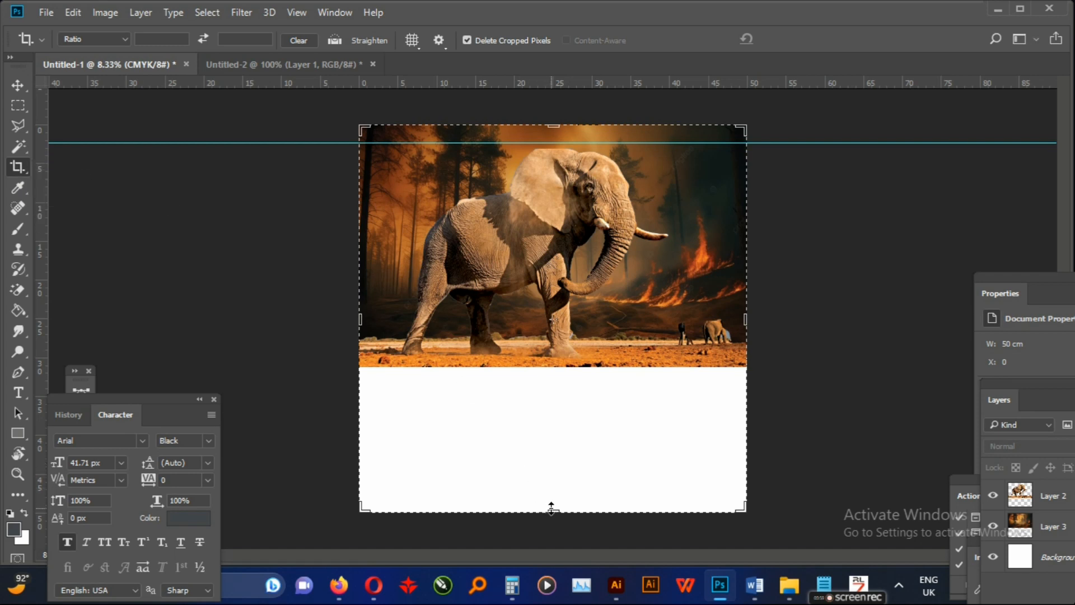
{"action": "left_click_drag", "start_coordinate": [551, 508], "coordinate": [550, 435]}
{"action": "key", "text": "Return"}
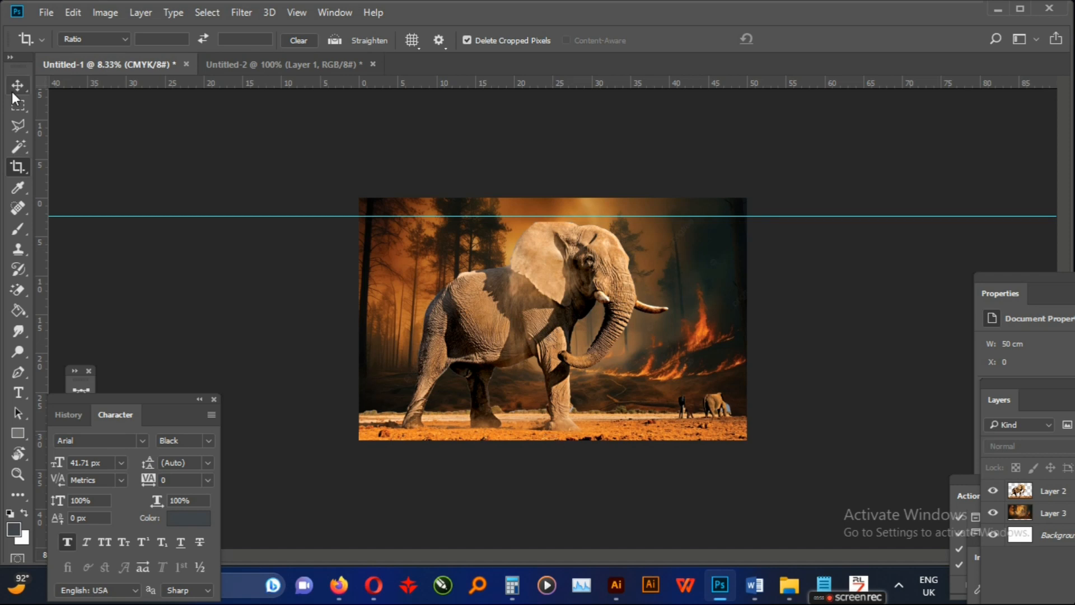
Perspective-crop the elephant picture with a frame around the elephant, skewing its upper-left corner and extending its top, right and bottom edges.
{"action": "right_click", "coordinate": [19, 173]}
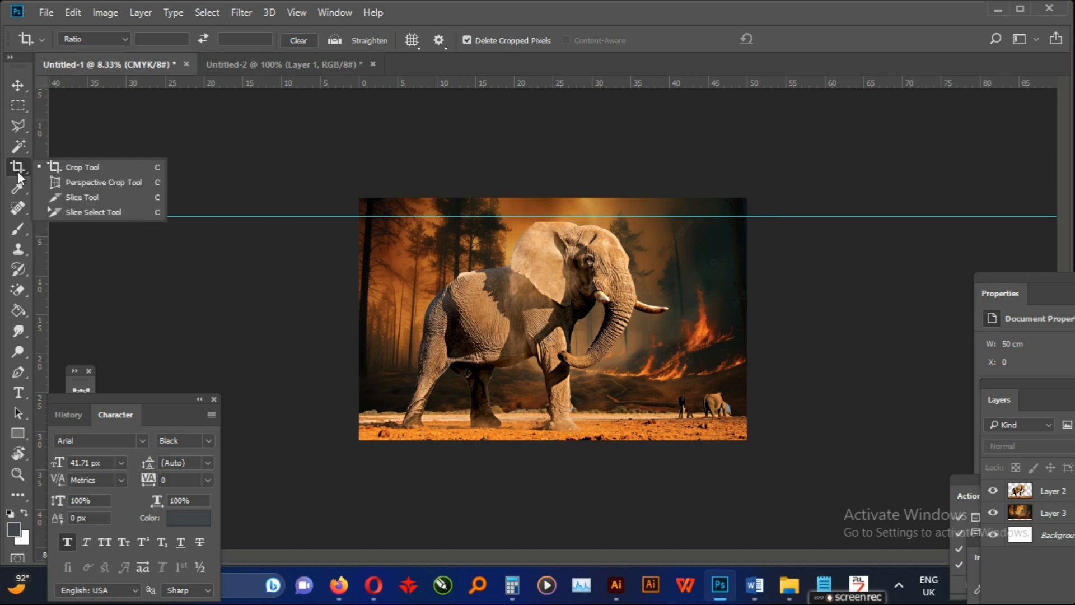
{"action": "left_click", "coordinate": [47, 180]}
{"action": "left_click_drag", "start_coordinate": [371, 256], "coordinate": [594, 378]}
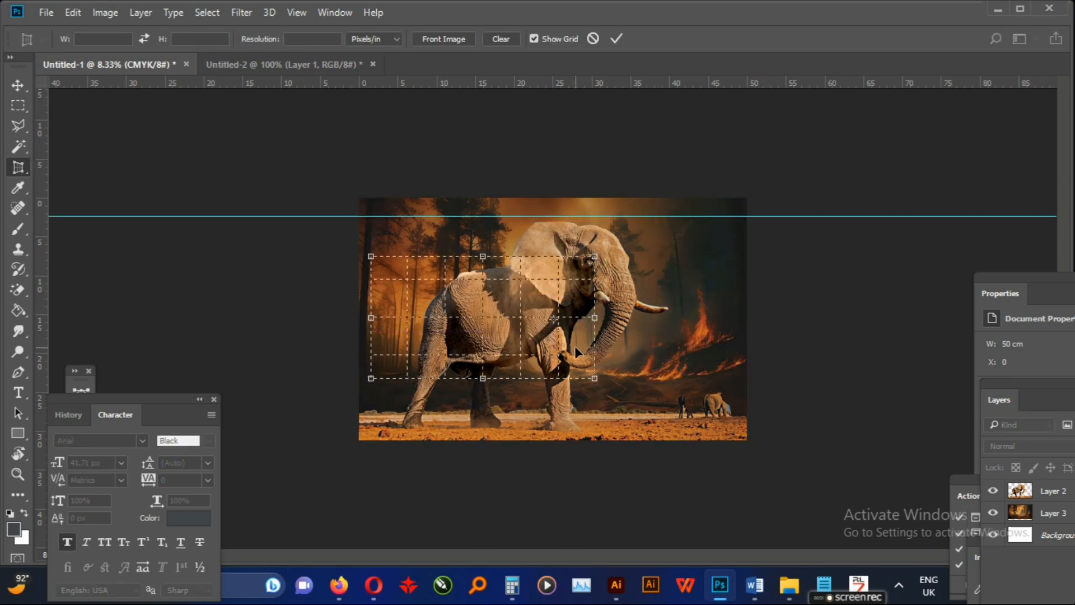
{"action": "left_click_drag", "start_coordinate": [371, 257], "coordinate": [411, 270]}
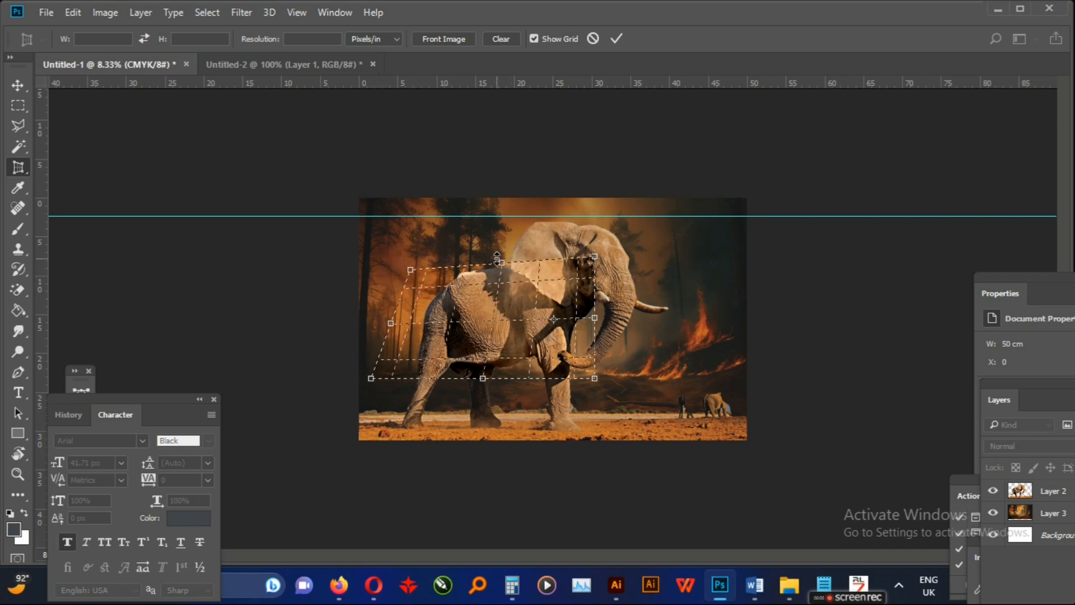
{"action": "left_click_drag", "start_coordinate": [501, 262], "coordinate": [502, 216]}
{"action": "left_click_drag", "start_coordinate": [598, 301], "coordinate": [686, 298]}
{"action": "left_click_drag", "start_coordinate": [535, 384], "coordinate": [541, 415]}
{"action": "key", "text": "Return"}
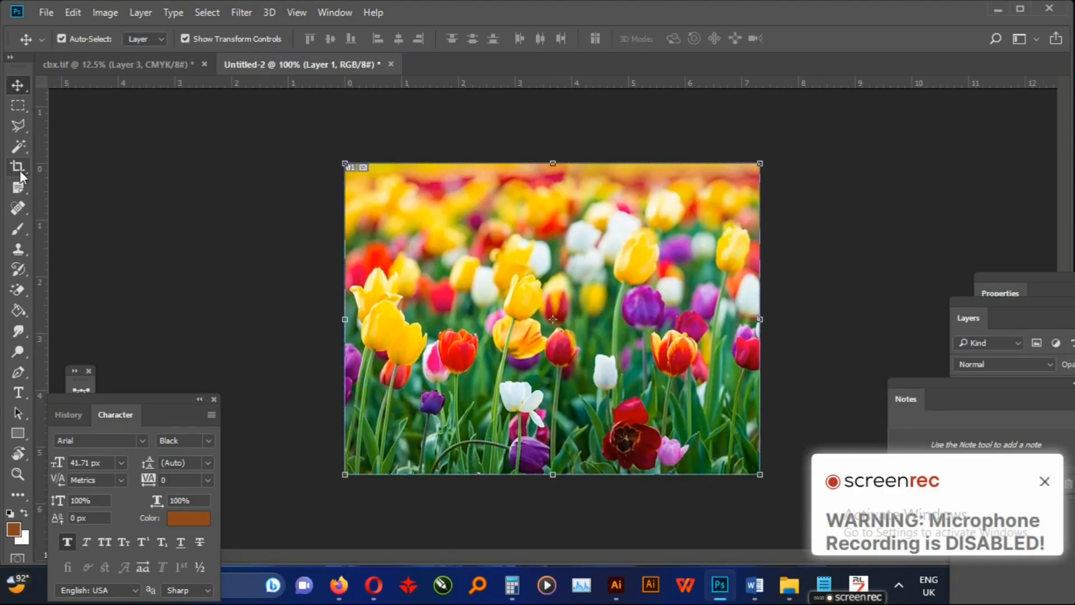
Draw a slice about 5.54 in square from the tulip image's upper-left corner with the Slice tool at a 1:1 fixed aspect ratio.
{"action": "left_click", "coordinate": [18, 167]}
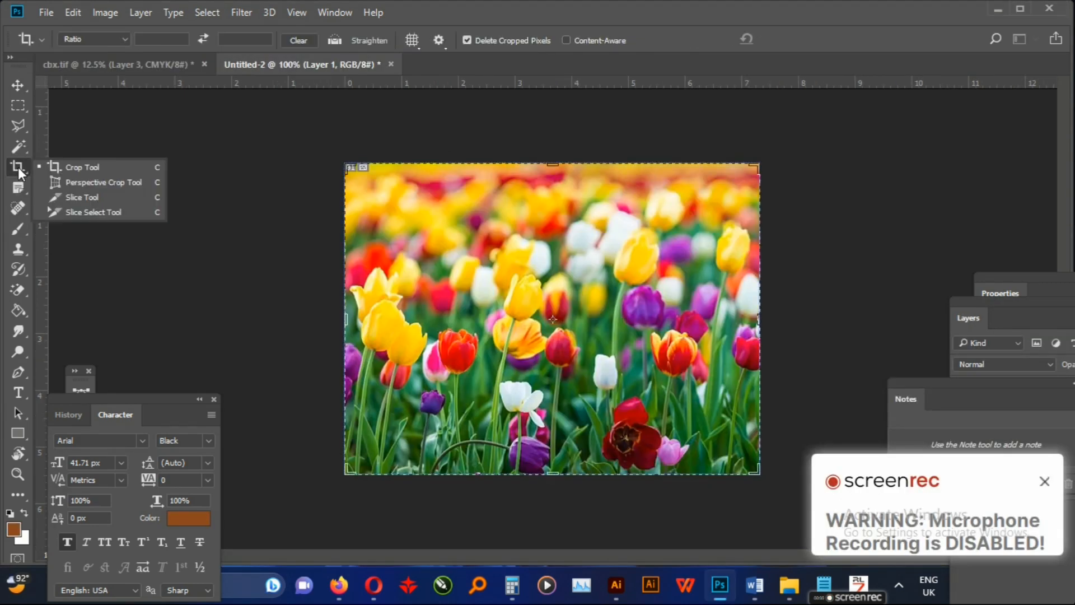
{"action": "left_click", "coordinate": [84, 197]}
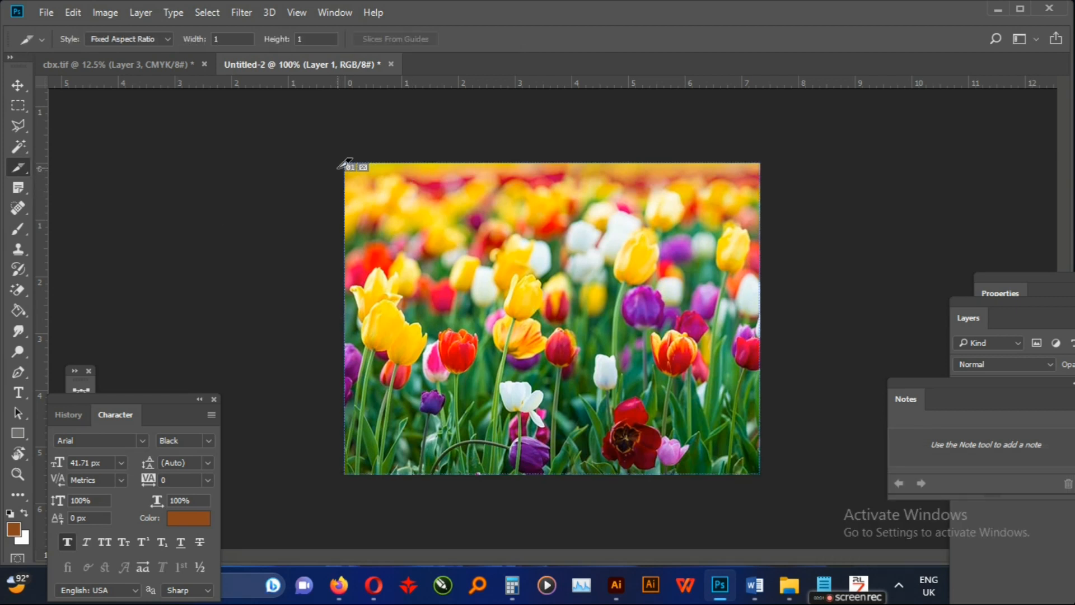
{"action": "left_click_drag", "start_coordinate": [344, 162], "coordinate": [665, 542]}
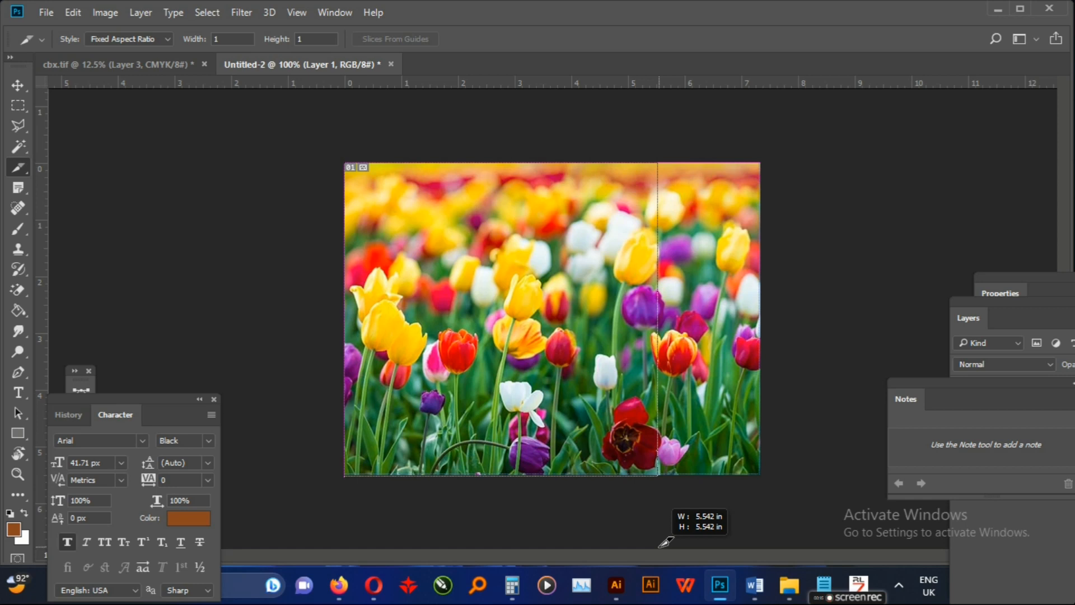
Narrow the slice to the left half of the tulip image and make the right half a second slice.
{"action": "left_click_drag", "start_coordinate": [665, 542], "coordinate": [665, 542]}
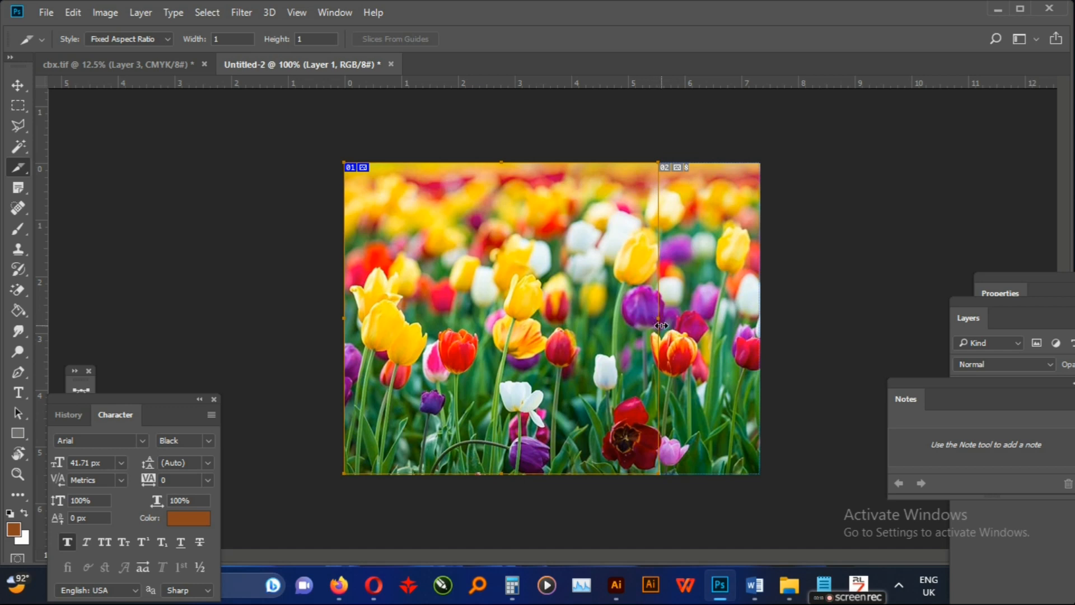
{"action": "left_click_drag", "start_coordinate": [659, 322], "coordinate": [553, 329]}
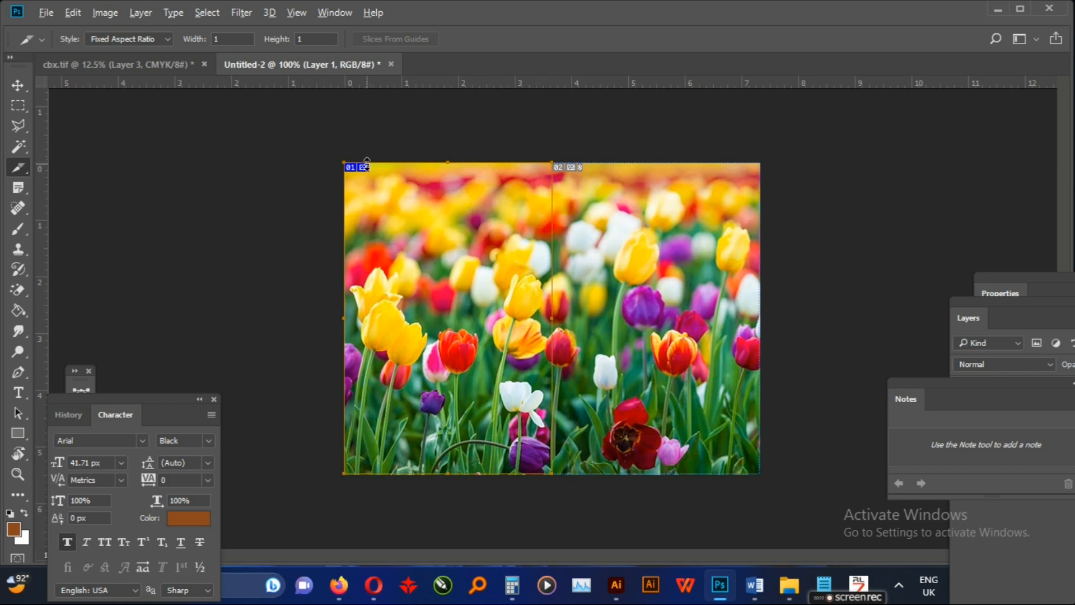
{"action": "left_click_drag", "start_coordinate": [369, 171], "coordinate": [572, 173]}
{"action": "key", "text": "v"}
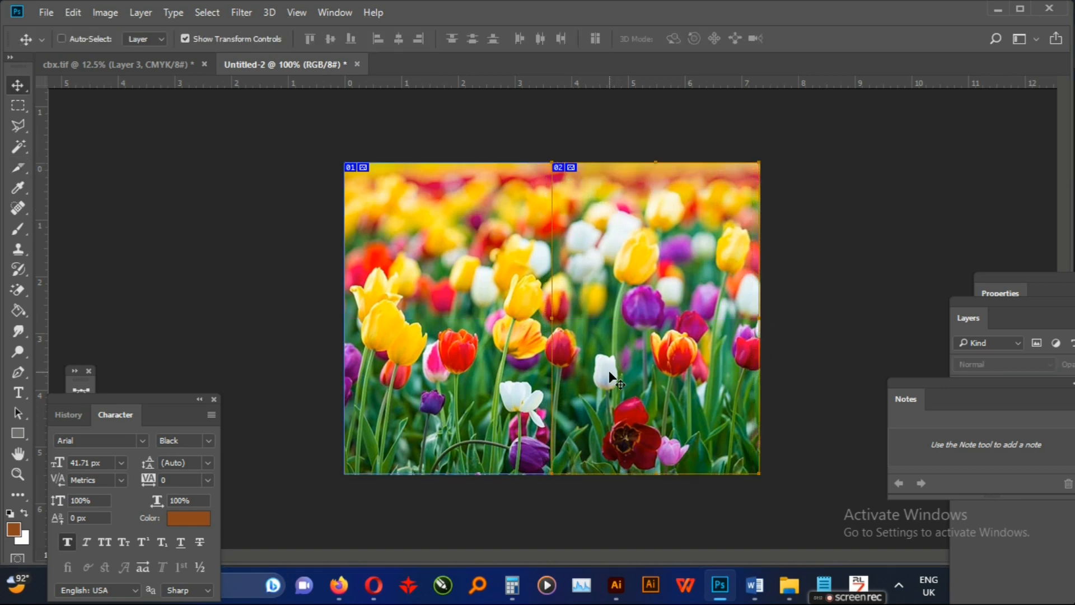
Start a Save for Web export of the sliced tulip image and apply the JPEG High preset.
{"action": "key", "text": "ctrl+alt+shift+s"}
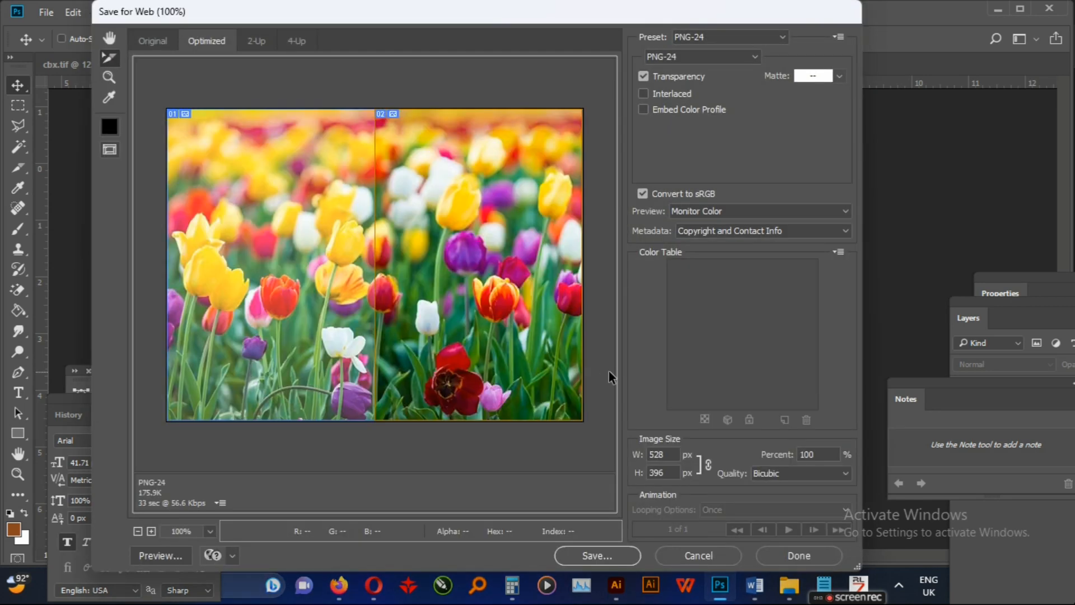
{"action": "left_click", "coordinate": [782, 38]}
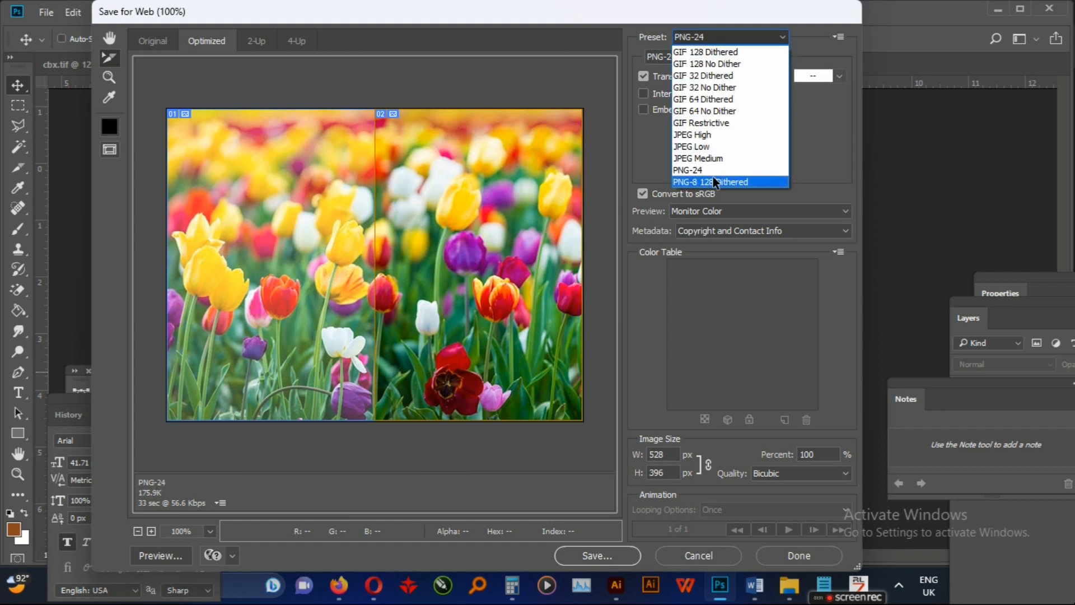
{"action": "left_click", "coordinate": [698, 138]}
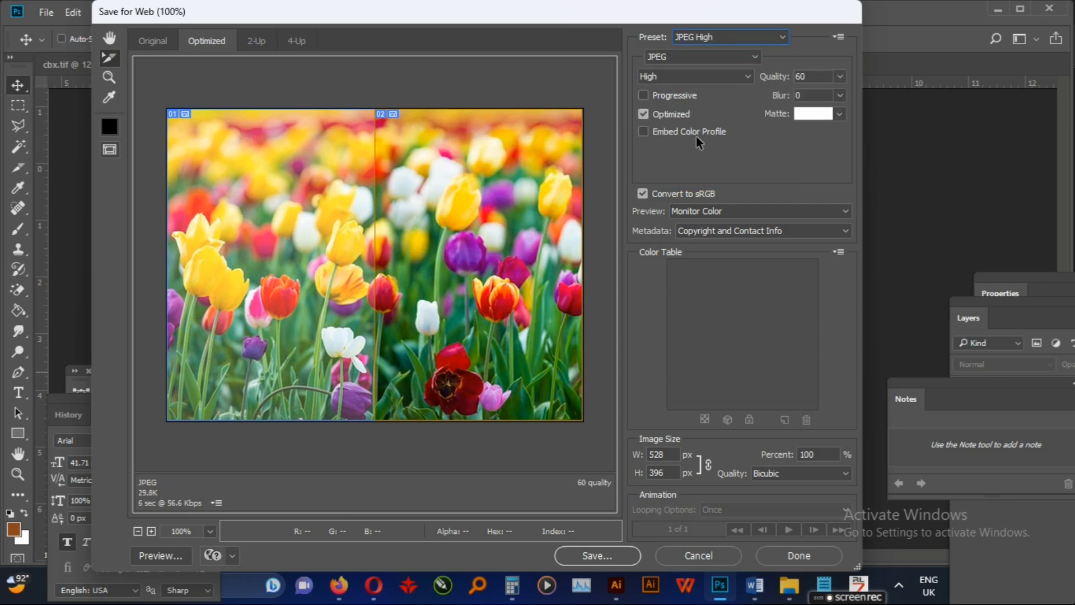
Choose the Flower folder on the Desktop as the save location for the exported slices.
{"action": "left_click", "coordinate": [619, 556]}
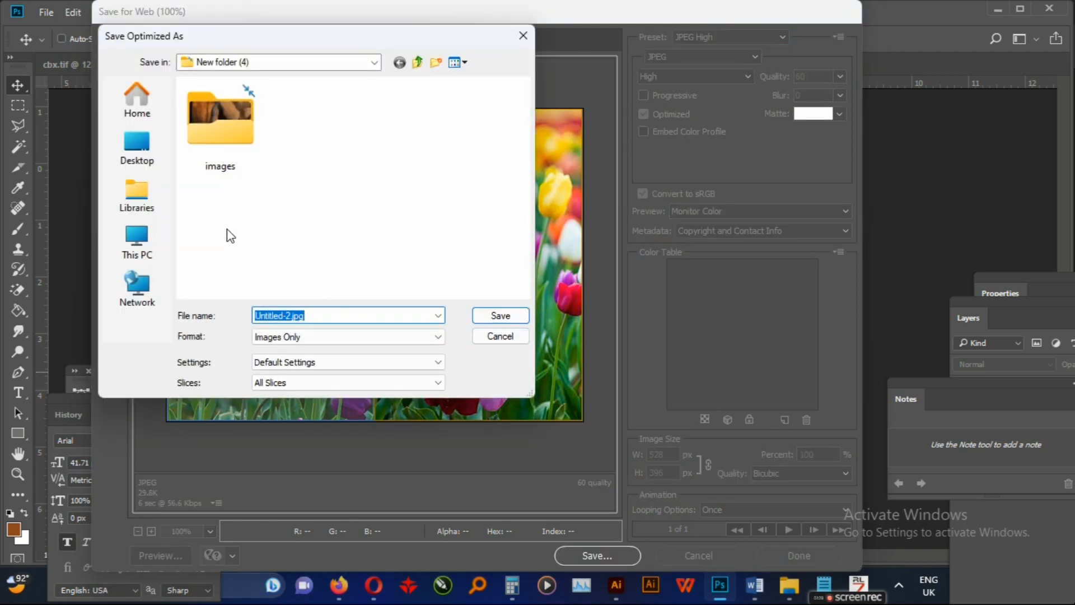
{"action": "left_click", "coordinate": [137, 157]}
{"action": "scroll", "coordinate": [275, 269], "scroll_direction": "down", "scroll_amount": 5}
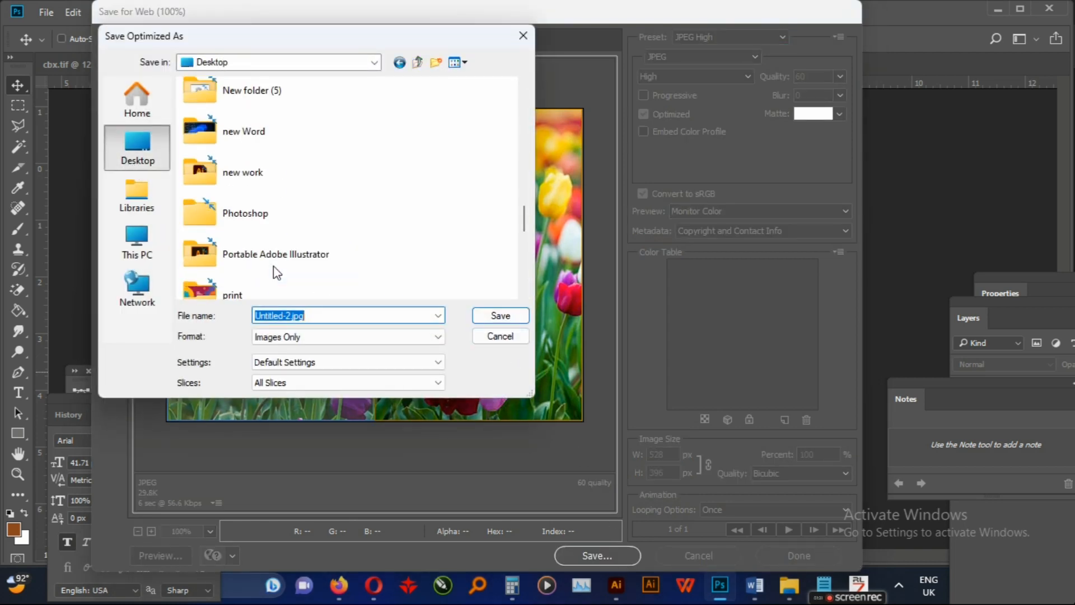
{"action": "scroll", "coordinate": [276, 273], "scroll_direction": "down", "scroll_amount": 3}
{"action": "scroll", "coordinate": [238, 165], "scroll_direction": "up", "scroll_amount": 1}
{"action": "scroll", "coordinate": [237, 164], "scroll_direction": "up", "scroll_amount": 12}
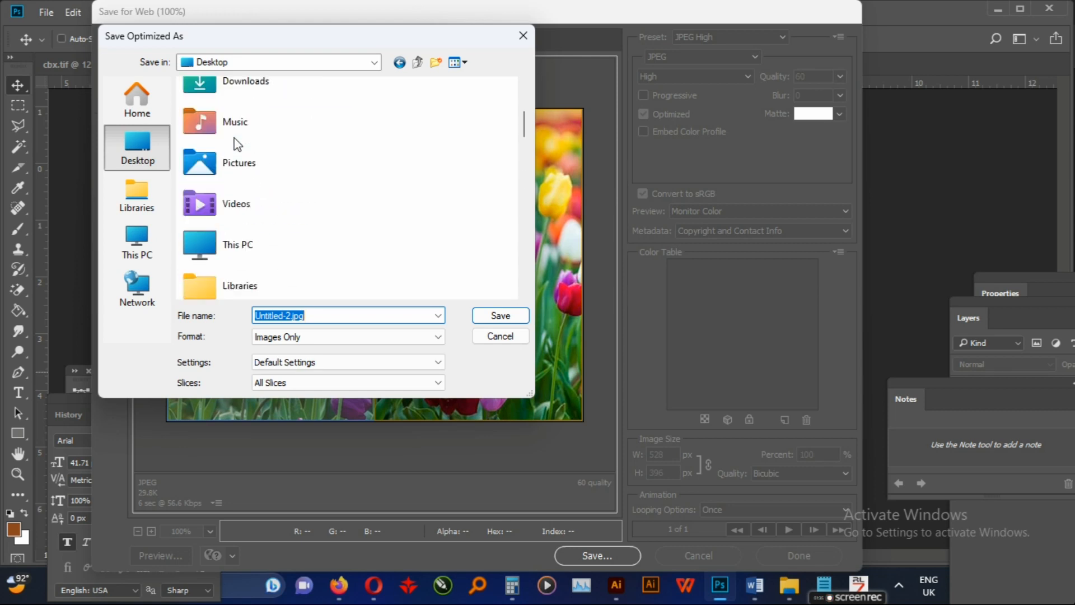
{"action": "scroll", "coordinate": [234, 138], "scroll_direction": "up", "scroll_amount": 2}
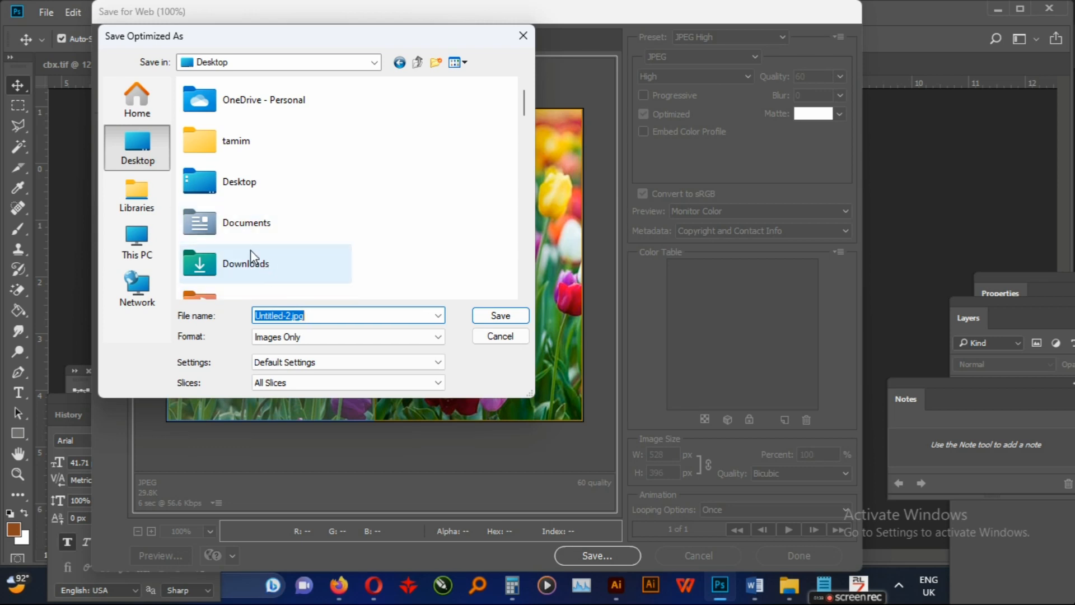
{"action": "left_click", "coordinate": [248, 230]}
{"action": "key", "text": "f"}
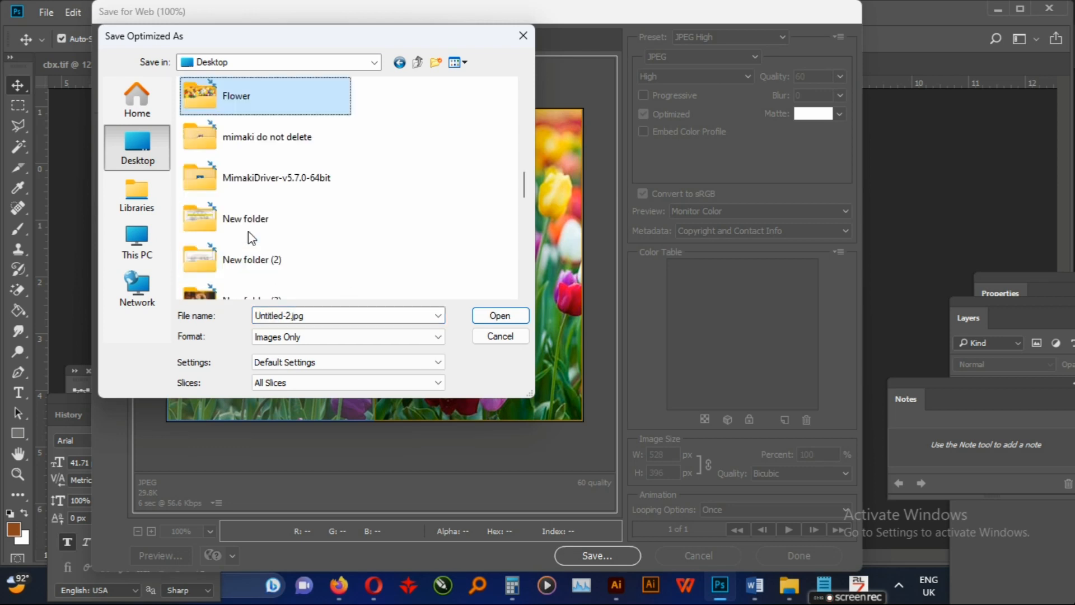
{"action": "double_click", "coordinate": [261, 103]}
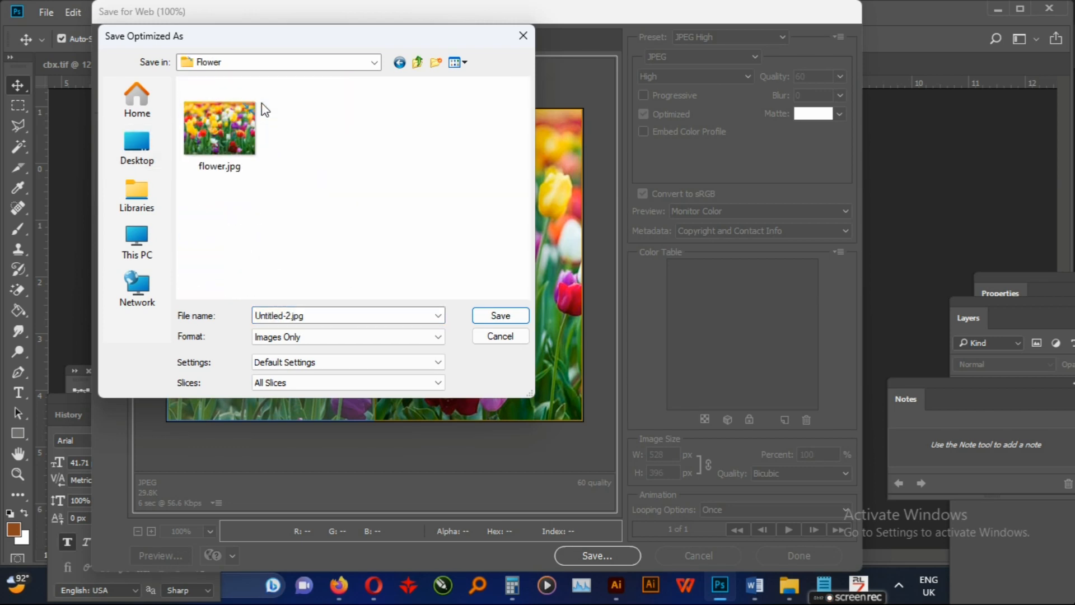
Name the export f01 and save all slices as images only.
{"action": "left_click", "coordinate": [318, 317]}
{"action": "type", "text": "f"}
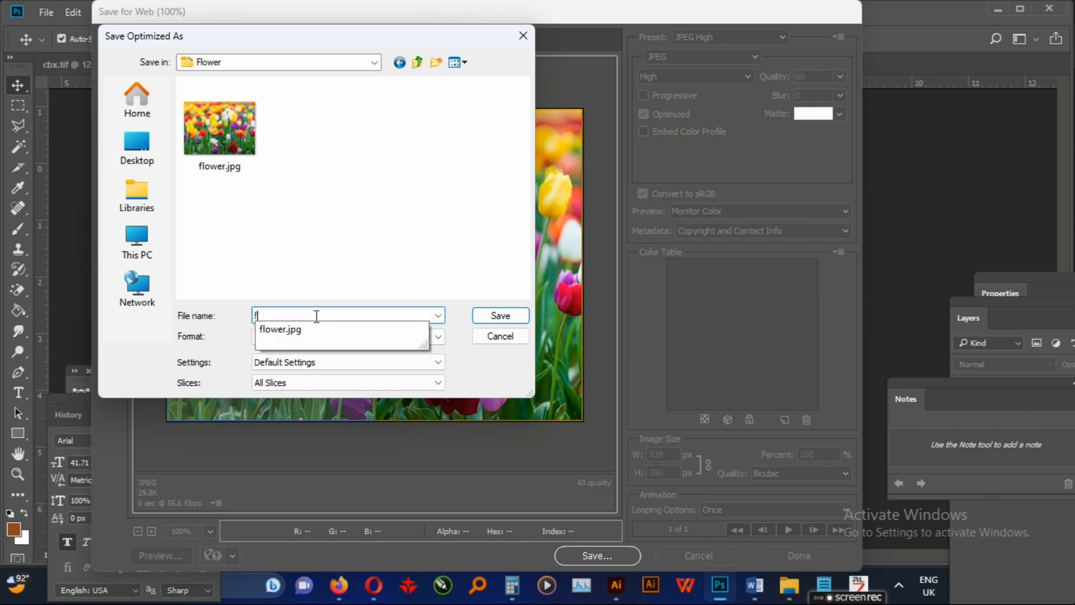
{"action": "type", "text": "01"}
{"action": "left_click", "coordinate": [491, 314]}
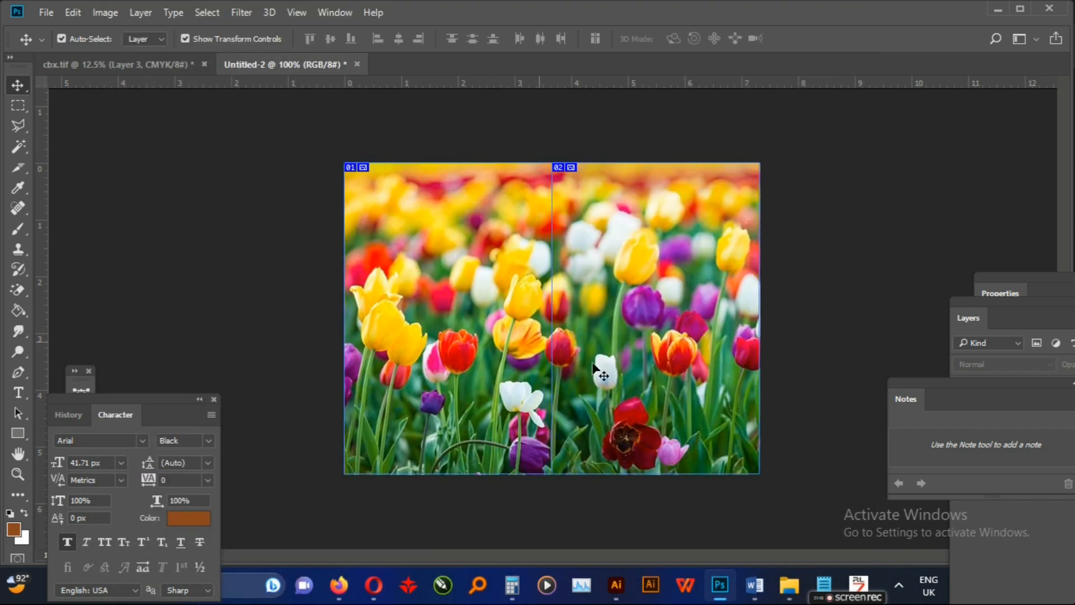
Switch to File Explorer's Flower folder, open its images subfolder and view the exported slices as extra large icons.
{"action": "left_click", "coordinate": [992, 6]}
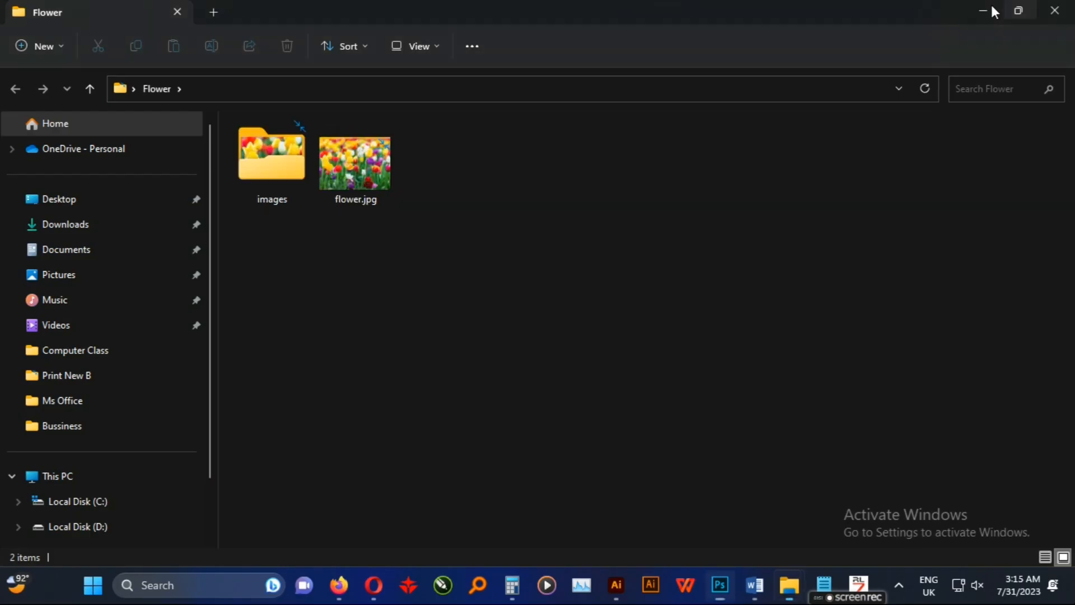
{"action": "left_click", "coordinate": [263, 184]}
{"action": "double_click", "coordinate": [260, 180]}
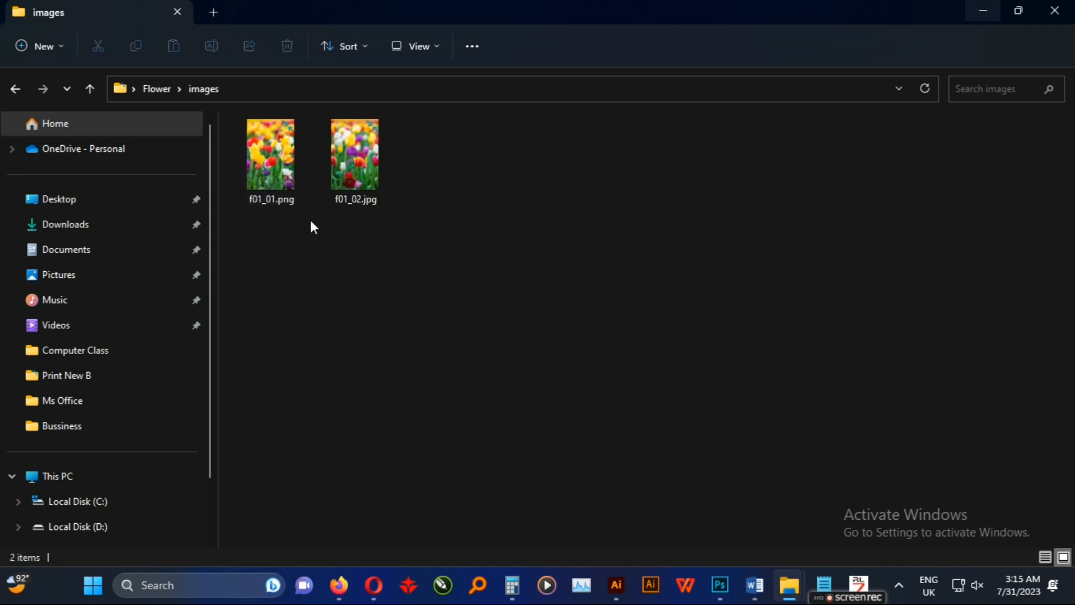
{"action": "right_click", "coordinate": [477, 232]}
{"action": "mouse_move", "coordinate": [513, 242]}
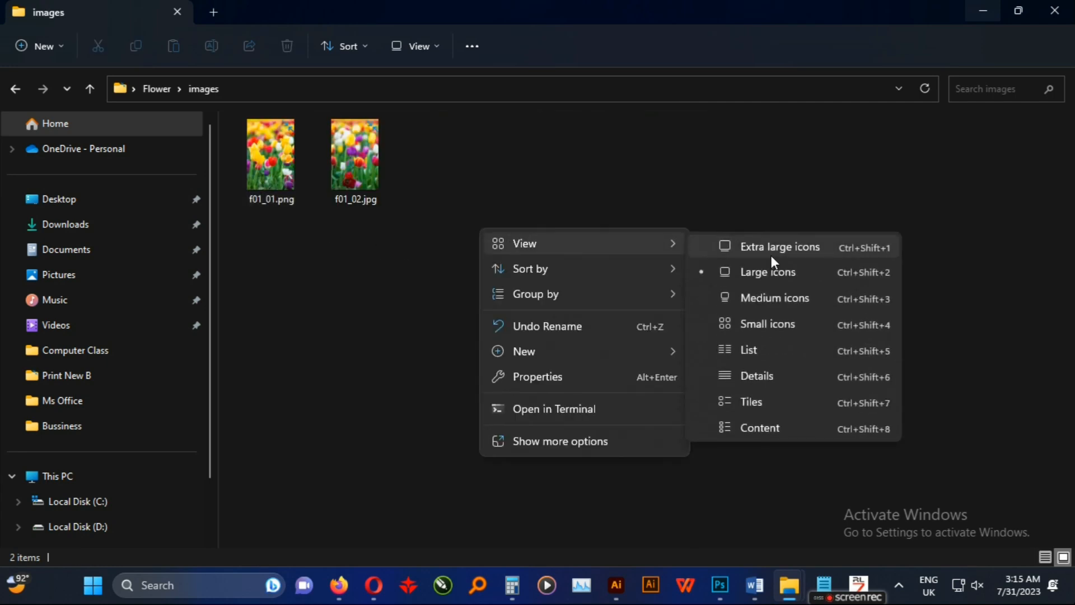
{"action": "left_click", "coordinate": [747, 247]}
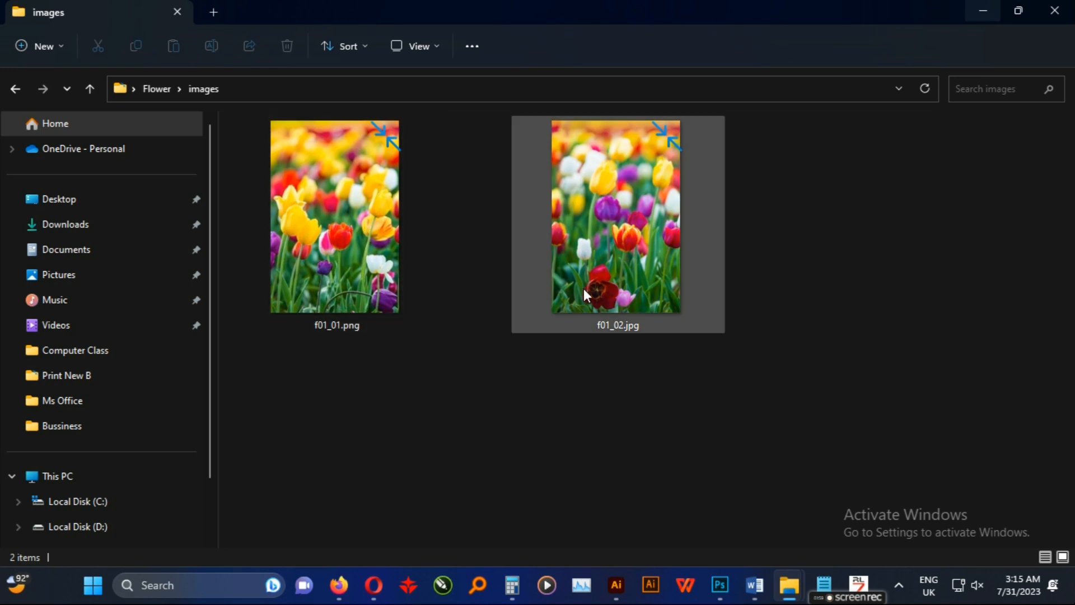
Switch back to Photoshop and undo the slicing of the tulip image, removing both slices.
{"action": "left_click", "coordinate": [720, 585]}
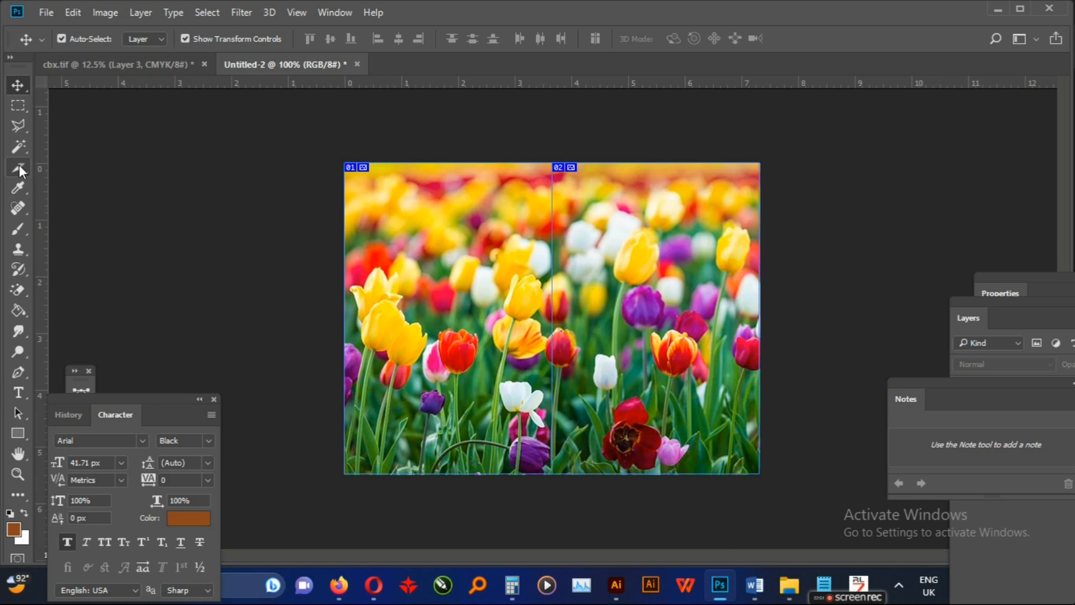
{"action": "key", "text": "ctrl+z"}
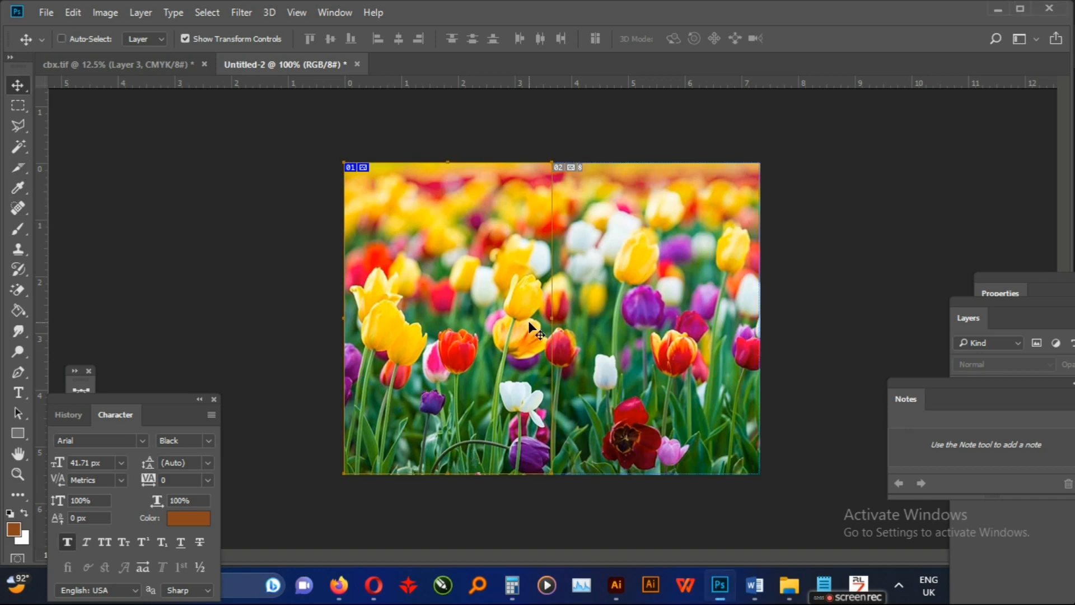
{"action": "key", "text": "alt+z"}
{"action": "key", "text": "alt+z"}
{"action": "key", "text": "alt+z"}
{"action": "key", "text": "alt+z"}
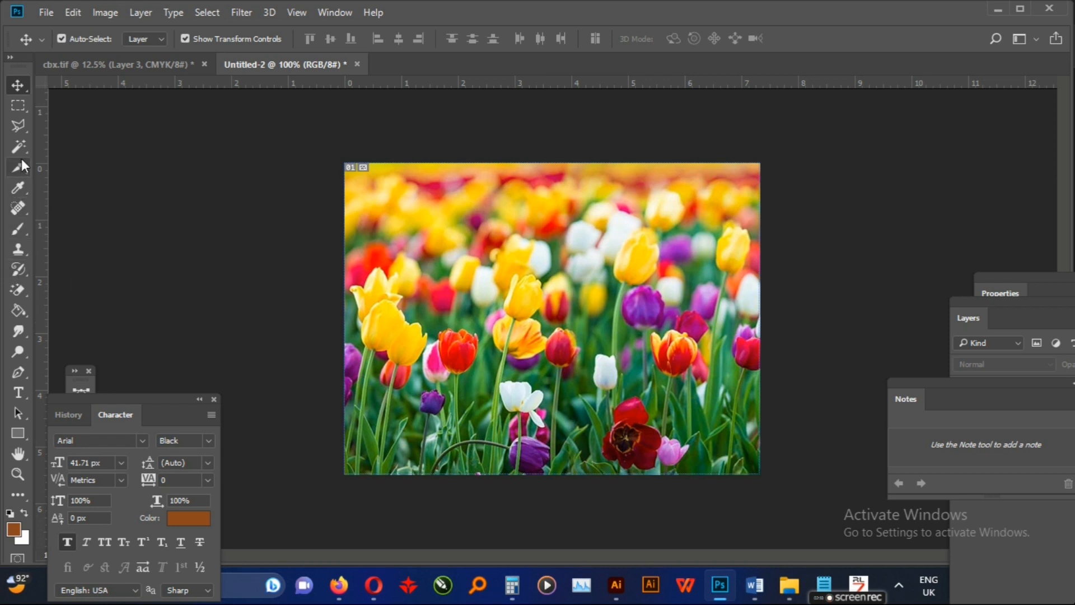
Show the available Crop and Slice tool variants.
{"action": "left_click", "coordinate": [22, 159]}
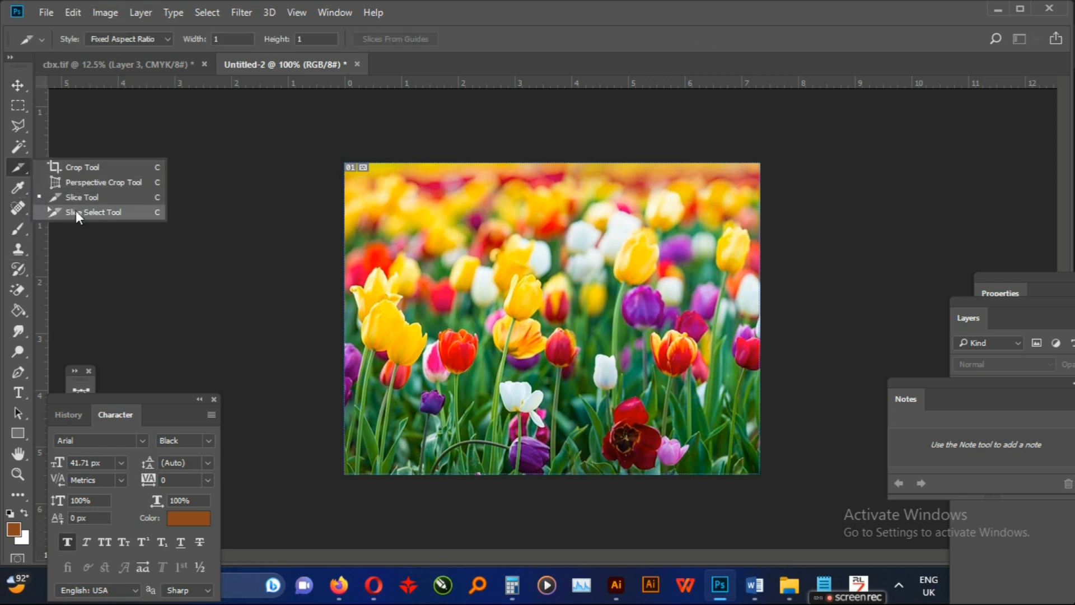